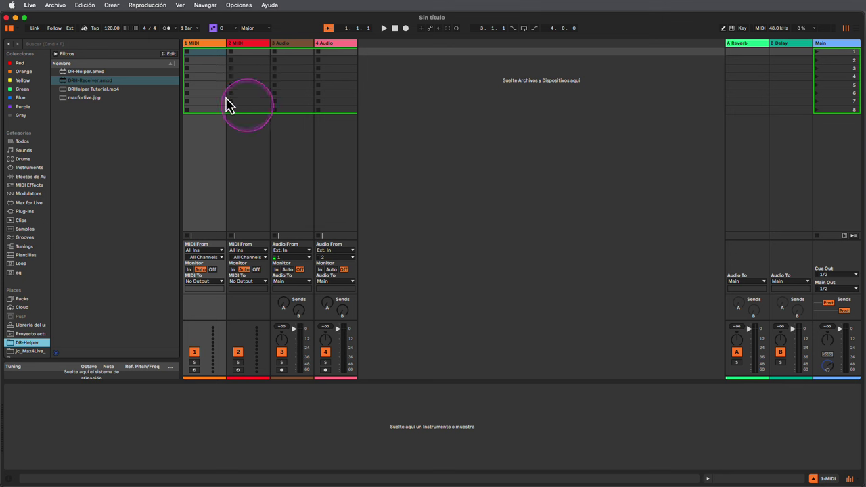
Step: Add the DR-Helper.amxd device to the first MIDI track and DRH-Receiver.amxd to the second MIDI track
drag(83, 72, 207, 49)
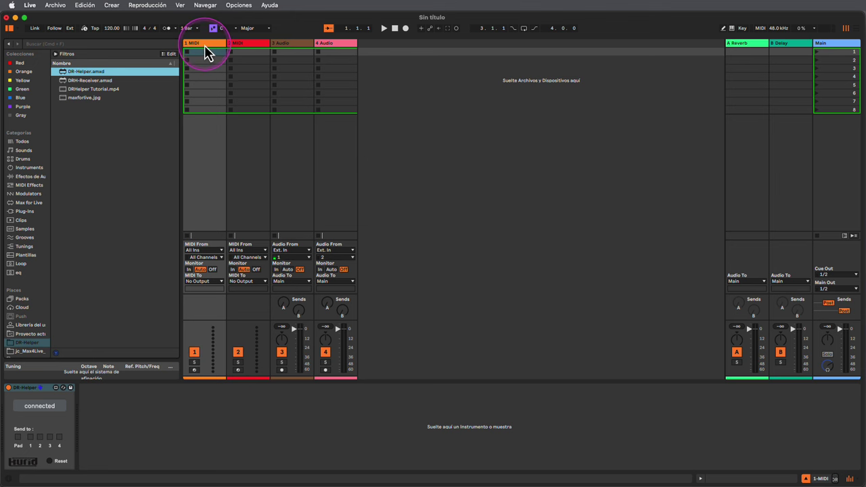
click(207, 51)
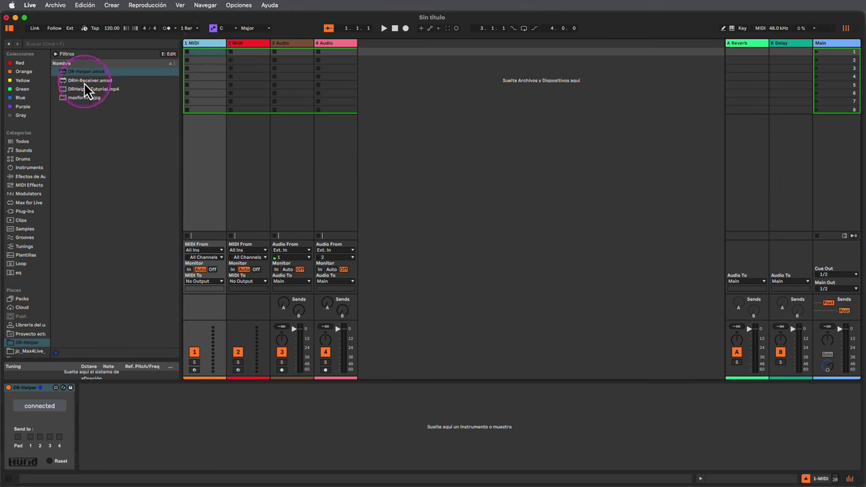
drag(88, 82, 242, 54)
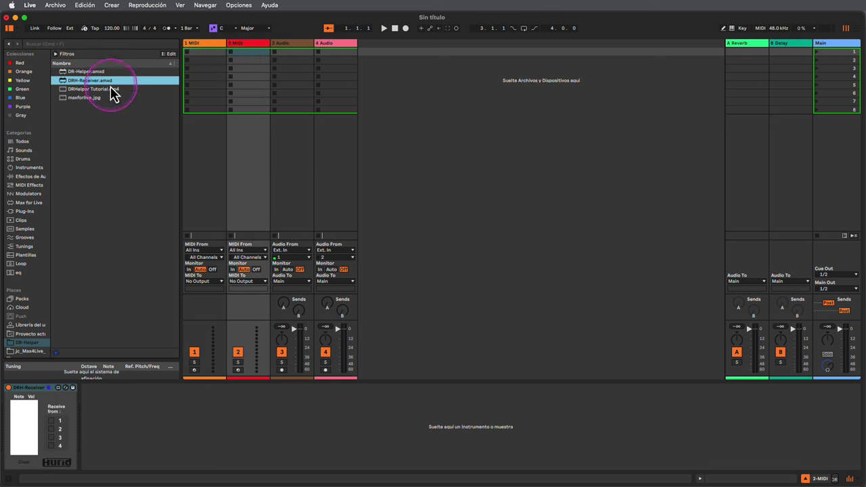
Step: Add an empty Drum Rack to the first MIDI track and load the Battery 4 plug-in on the second MIDI track
click(29, 159)
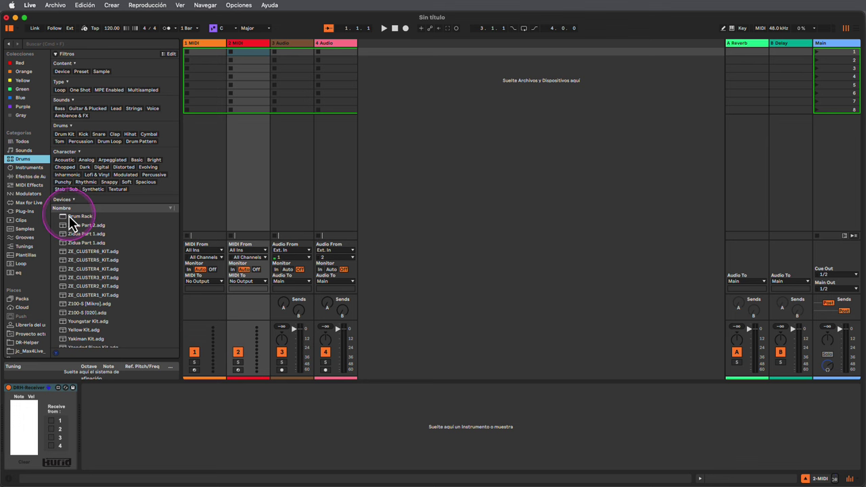
drag(70, 223, 209, 53)
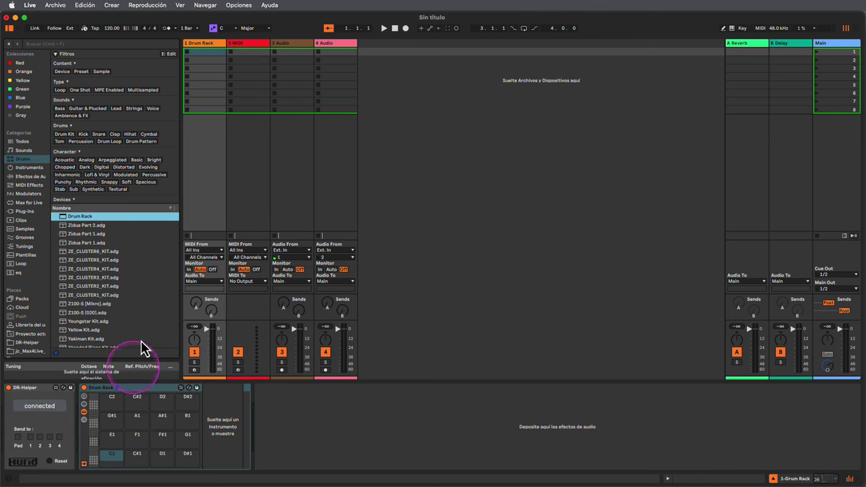
click(252, 46)
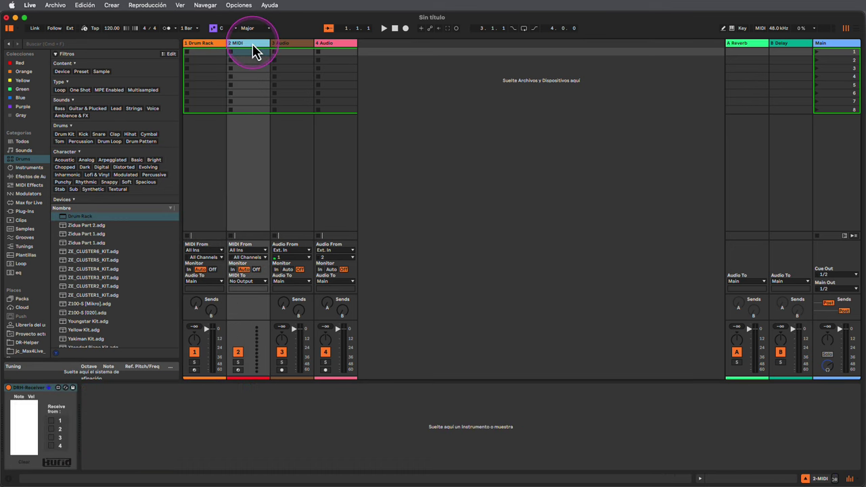
click(83, 43)
text(battery)
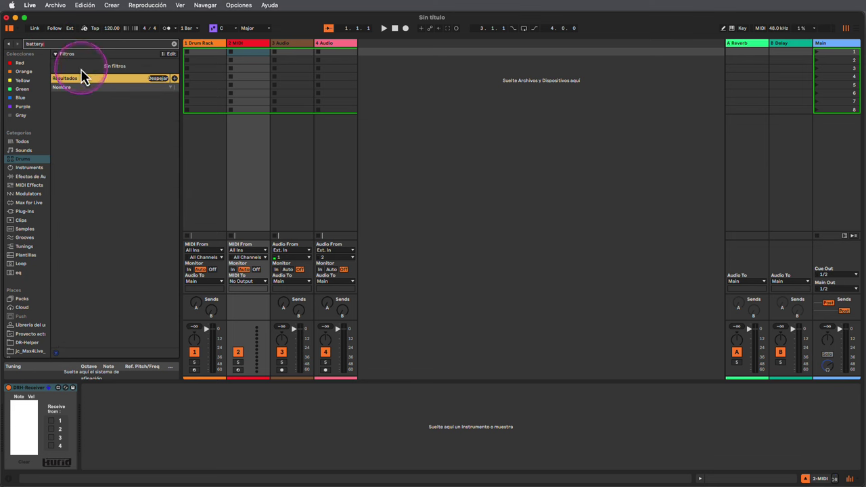
click(25, 213)
click(80, 186)
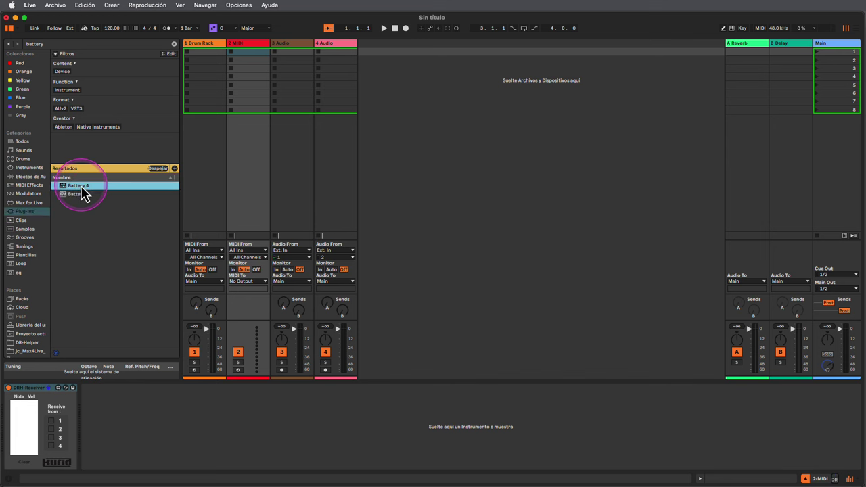
drag(81, 187, 250, 44)
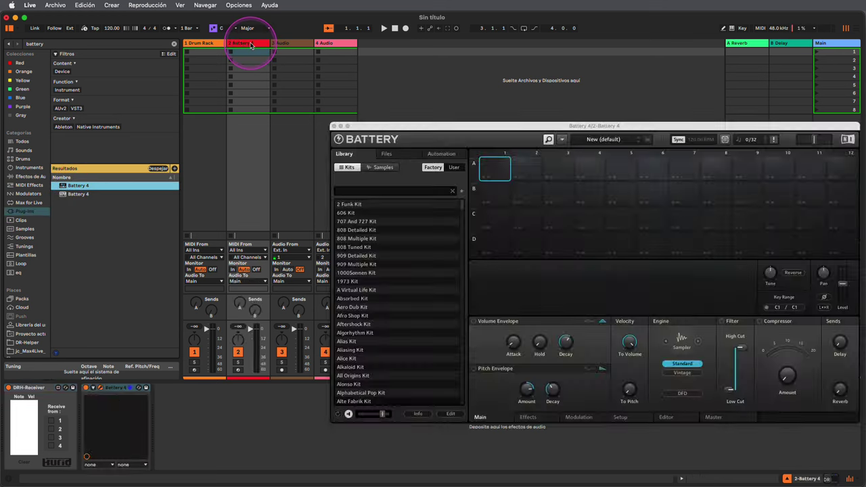
Step: Link DRH-Receiver and DR-Helper by setting both Receive from and Send to to 1, and move the Battery window clear of the device chain
click(52, 421)
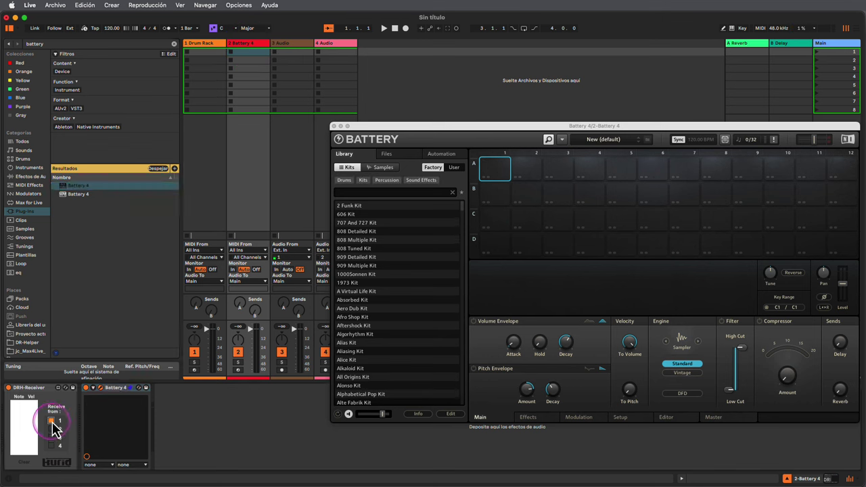
click(208, 46)
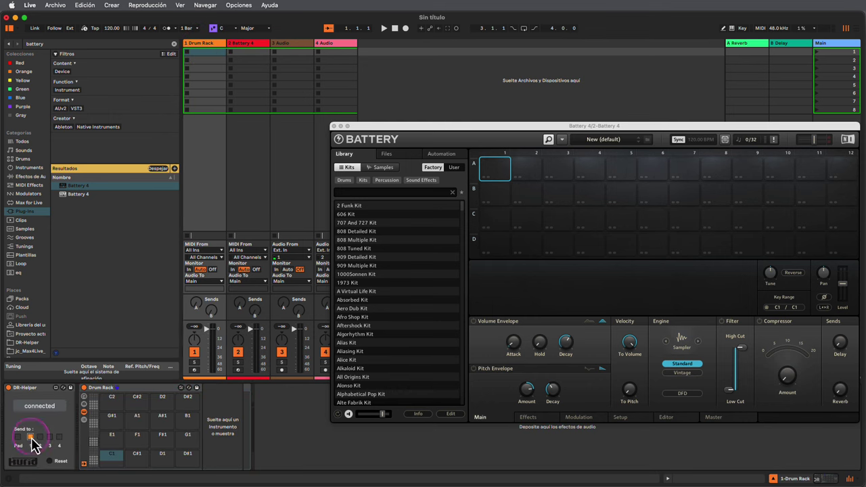
drag(389, 127, 395, 50)
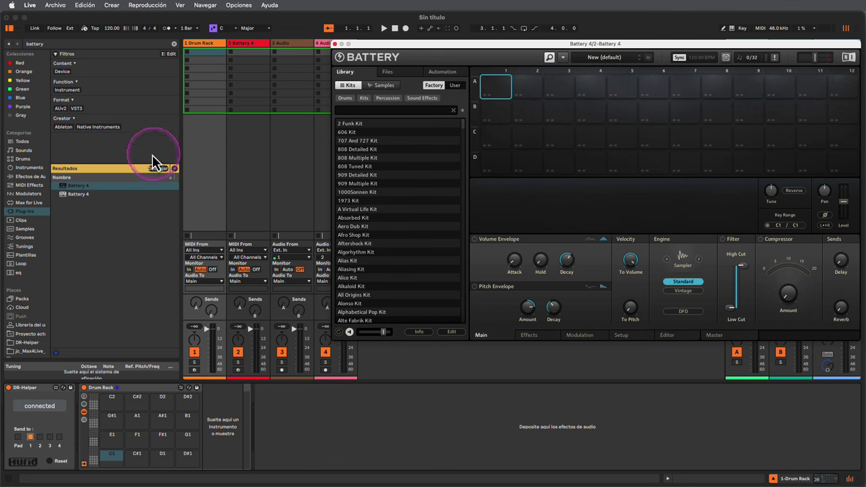
Step: Load an External Instrument onto each of the Drum Rack pads C1, D1, F#1 and A#1
click(32, 168)
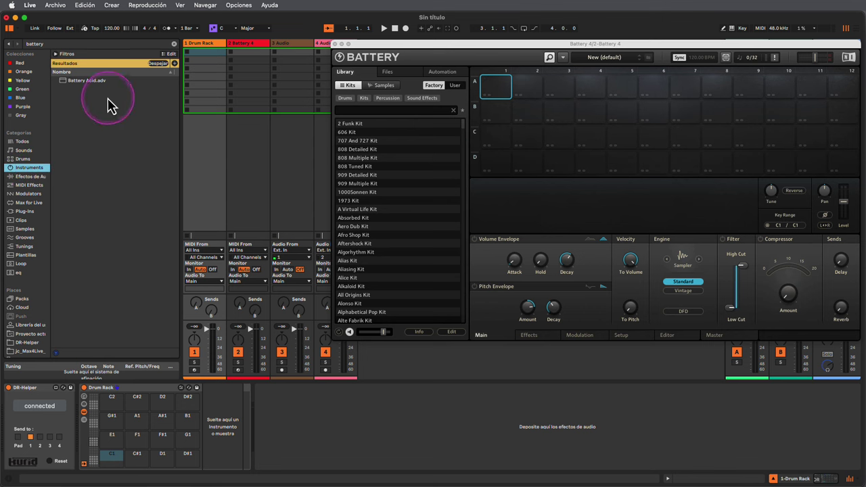
click(173, 44)
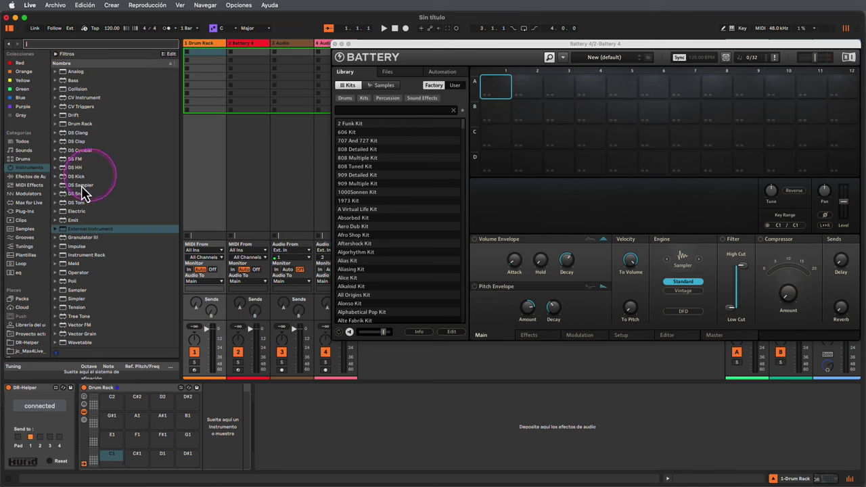
drag(60, 229, 113, 457)
drag(67, 234, 166, 466)
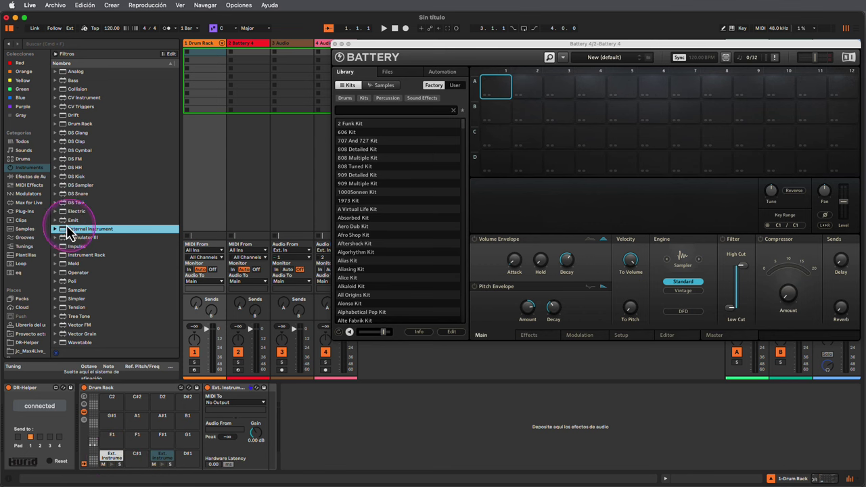
drag(59, 229, 163, 440)
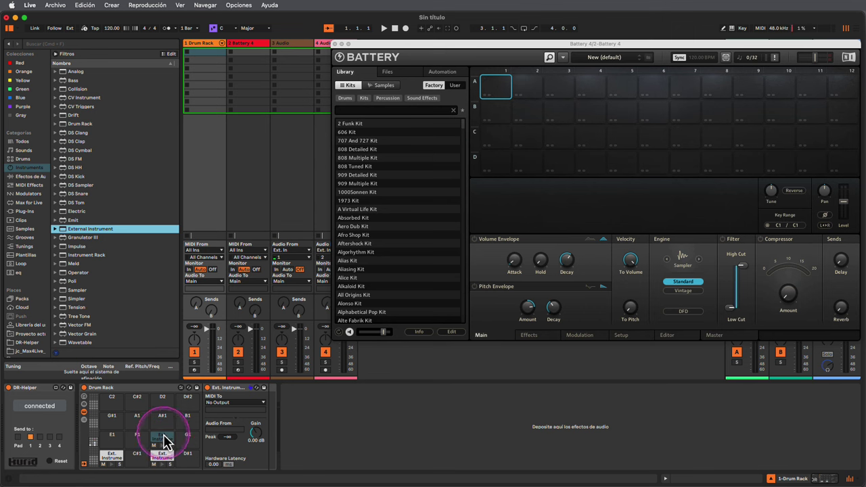
drag(63, 228, 163, 426)
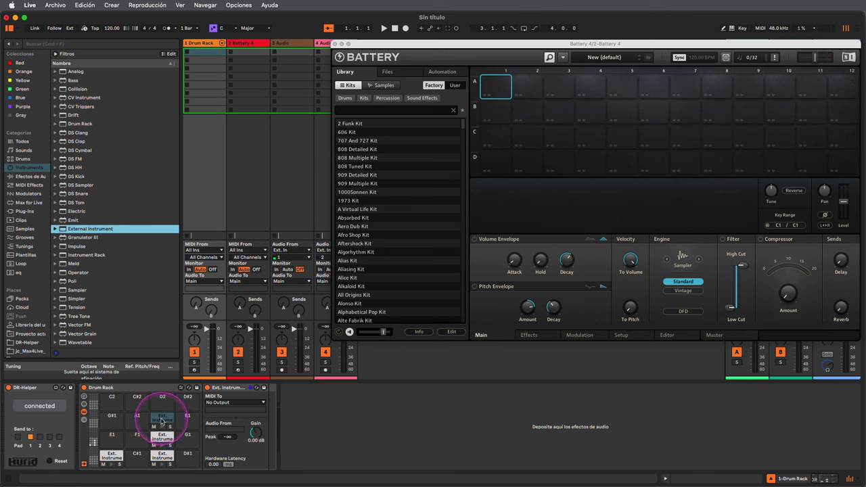
Step: Route the C1 pad's External Instrument MIDI output to 2-Battery 4, with audio from 3/4-Battery 4
click(112, 457)
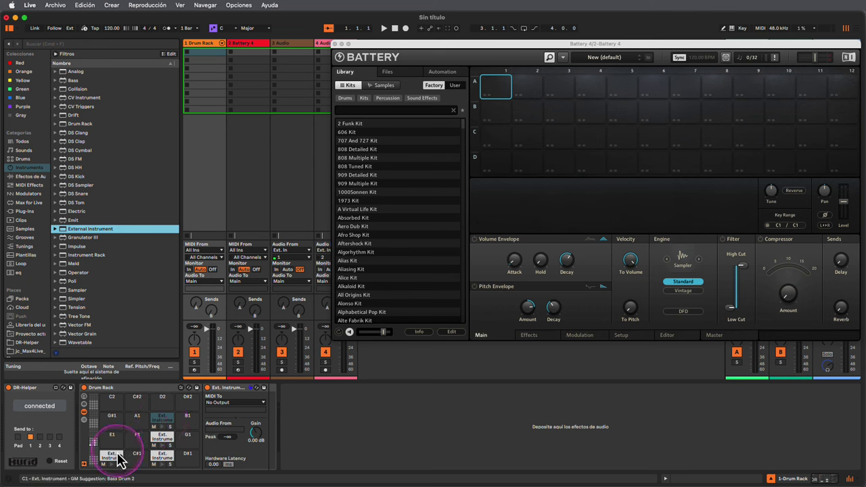
click(245, 403)
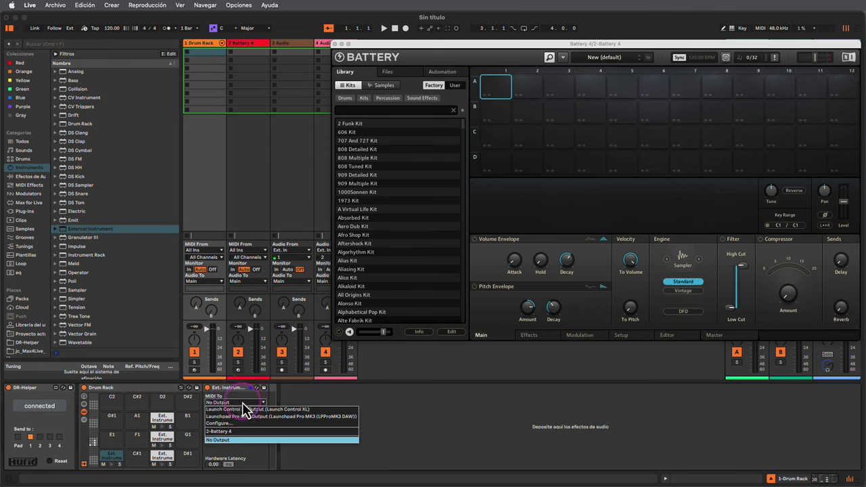
click(218, 431)
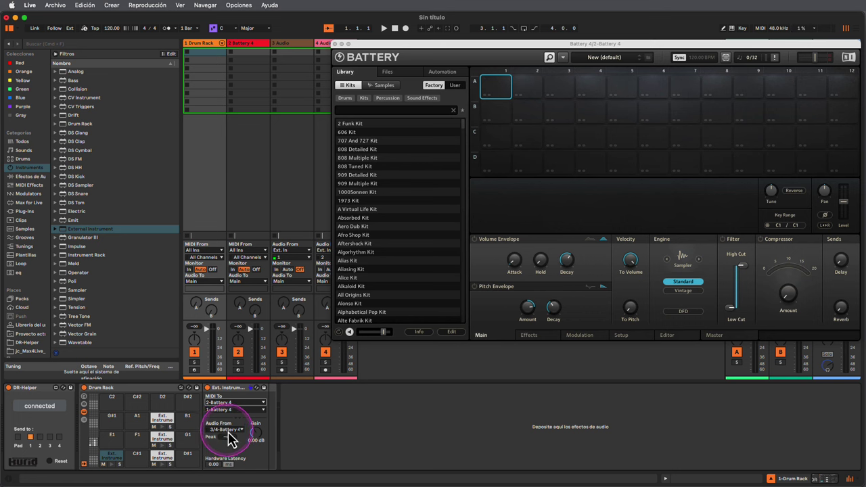
Step: Route the D1 pad's External Instrument MIDI output to 2-Battery 4 and choose its Battery 4 audio return
click(162, 455)
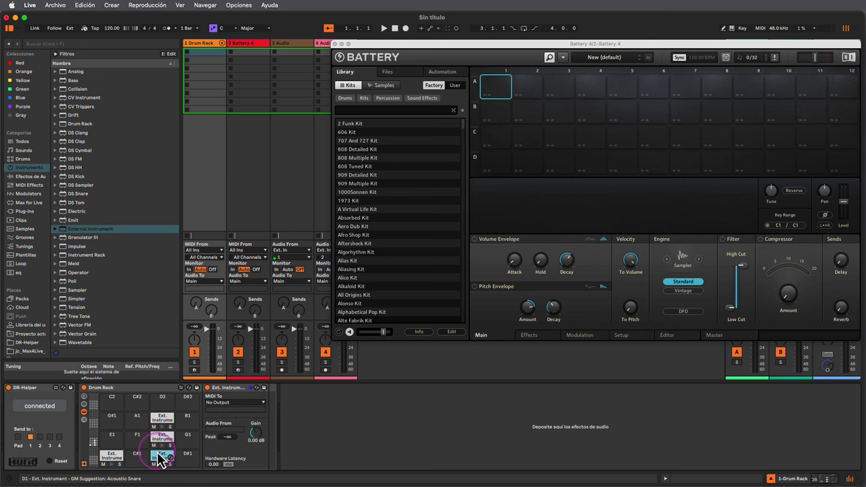
click(228, 408)
click(213, 429)
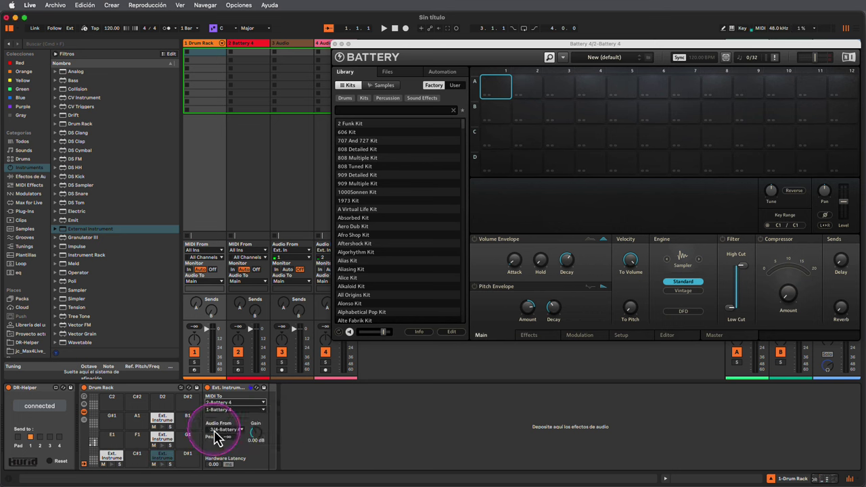
click(223, 433)
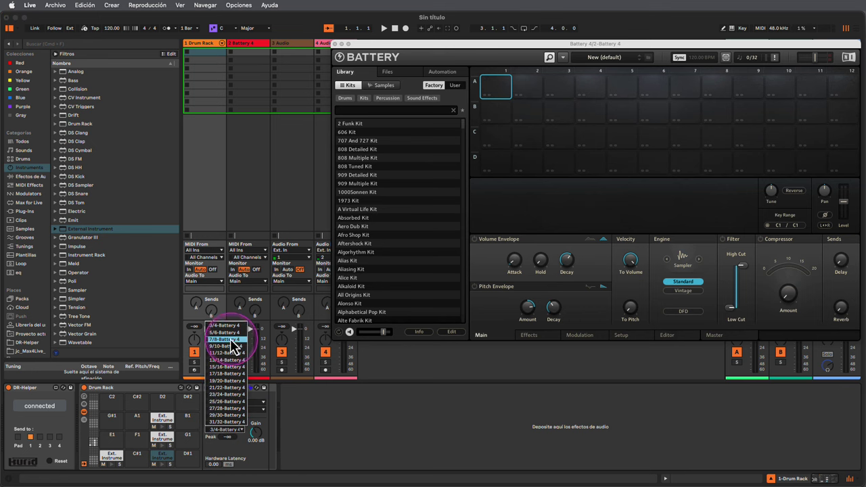
click(227, 323)
Step: Route the F#1 pad's External Instrument MIDI output to 2-Battery 4 and set its audio return to 7/8-Battery 4
click(173, 457)
click(228, 405)
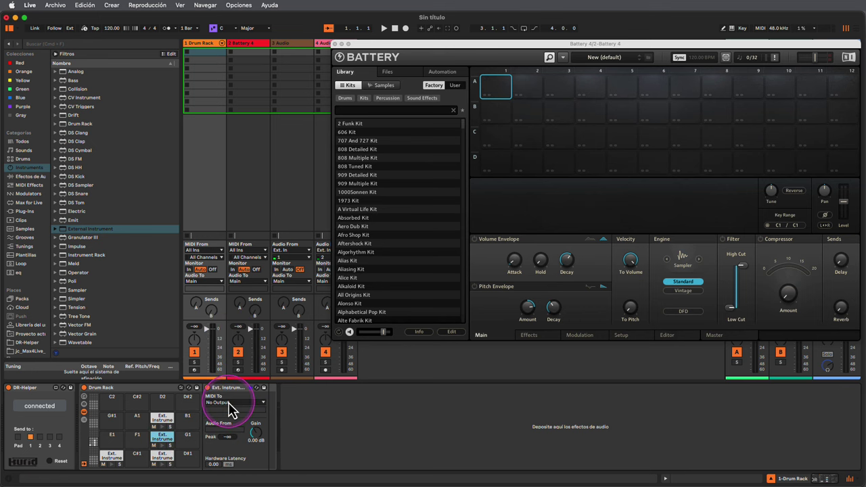
click(218, 431)
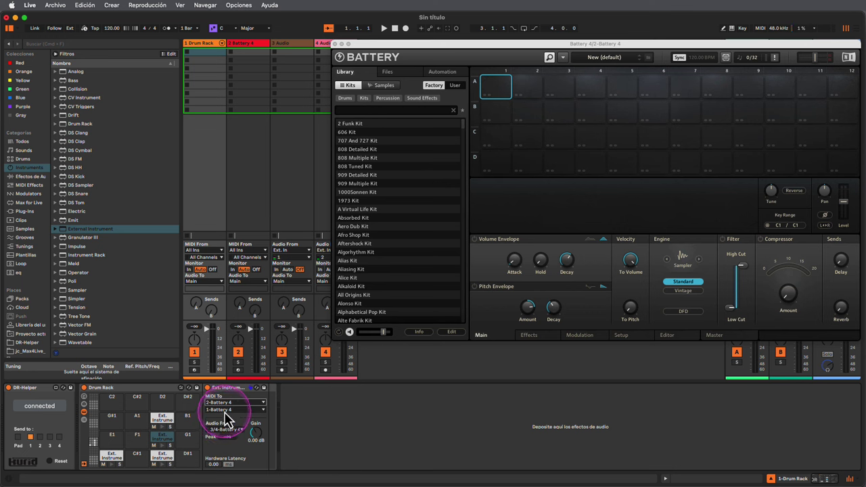
click(225, 431)
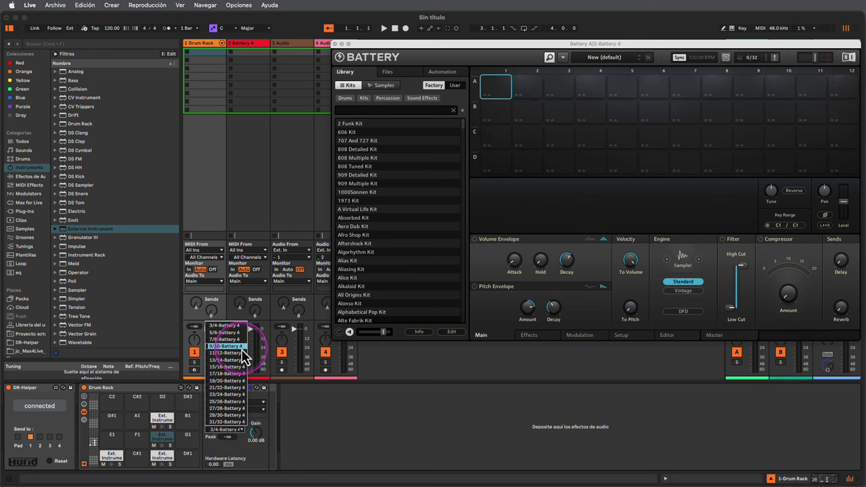
click(226, 339)
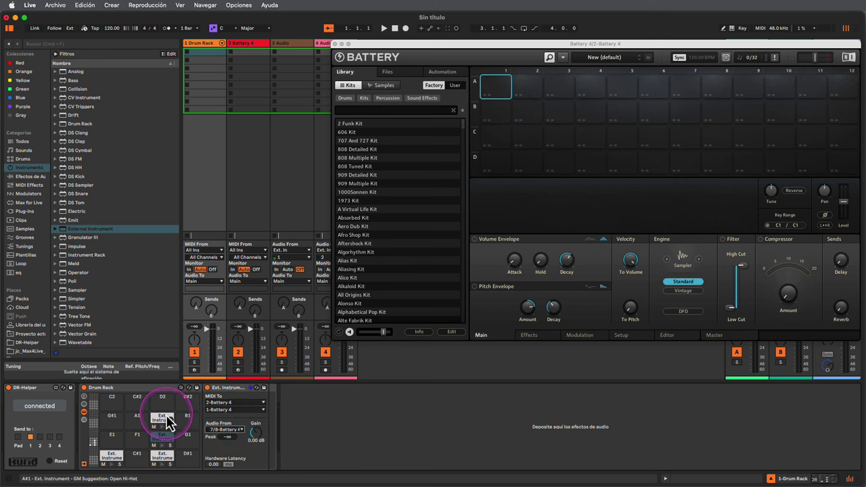
Step: Route the A#1 pad's External Instrument MIDI output to 2-Battery 4 and set its audio return to 9/10-Battery 4
click(165, 416)
click(221, 402)
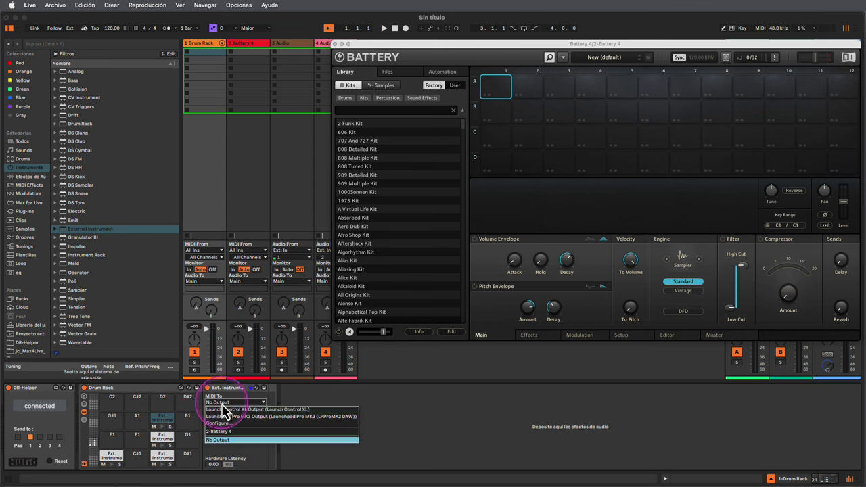
click(217, 431)
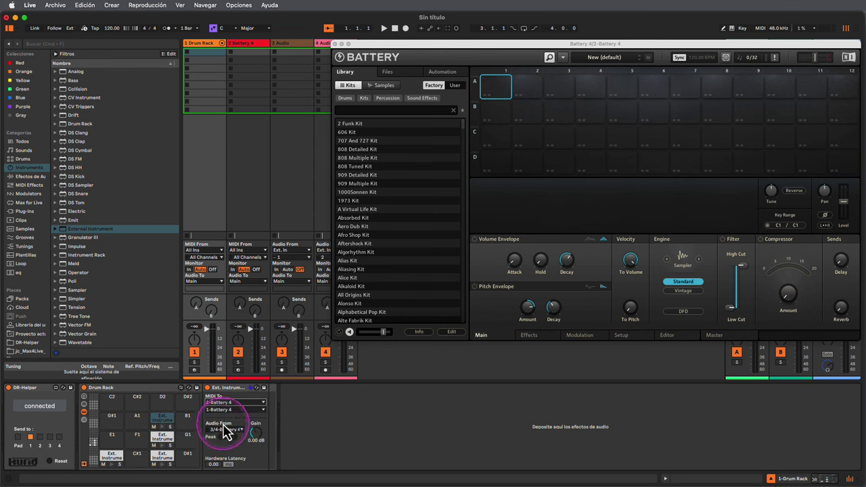
click(228, 436)
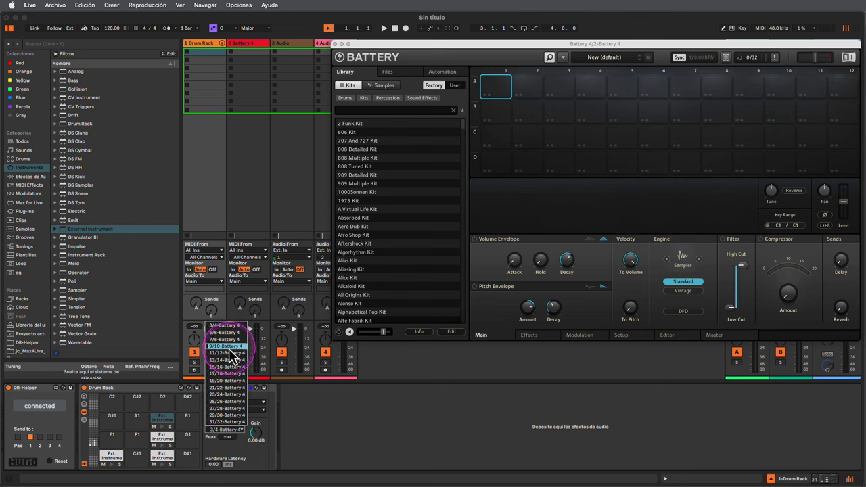
click(229, 354)
Step: Show the Drum Rack's chain list together with its input/output settings
click(84, 419)
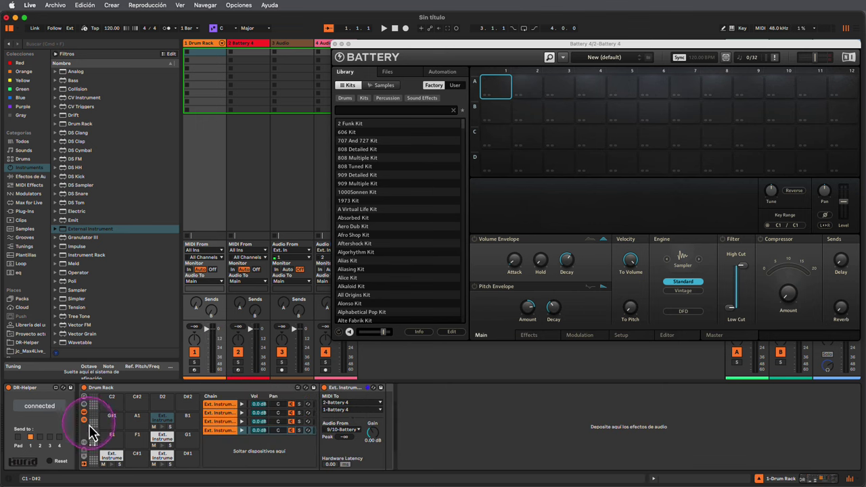
click(85, 442)
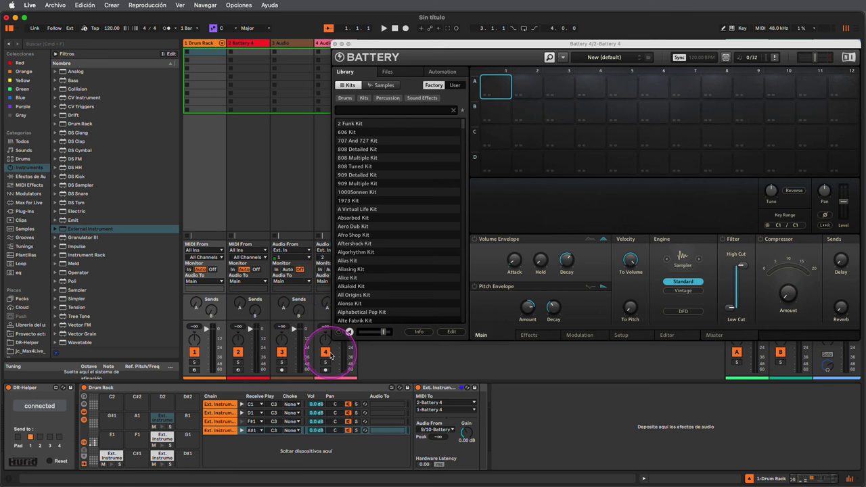
click(110, 465)
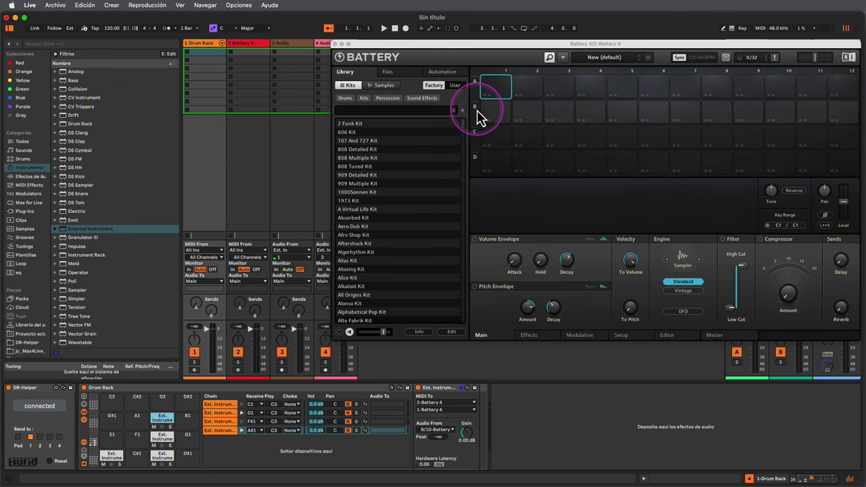
Step: Filter Battery's factory samples to Drums and Kick, and load Kick 606X 1 into cell A1
click(382, 86)
drag(348, 174, 364, 98)
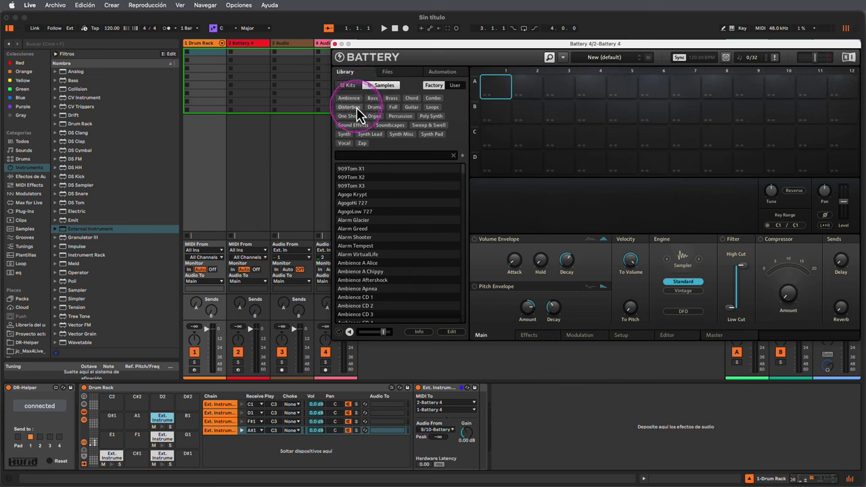
click(375, 108)
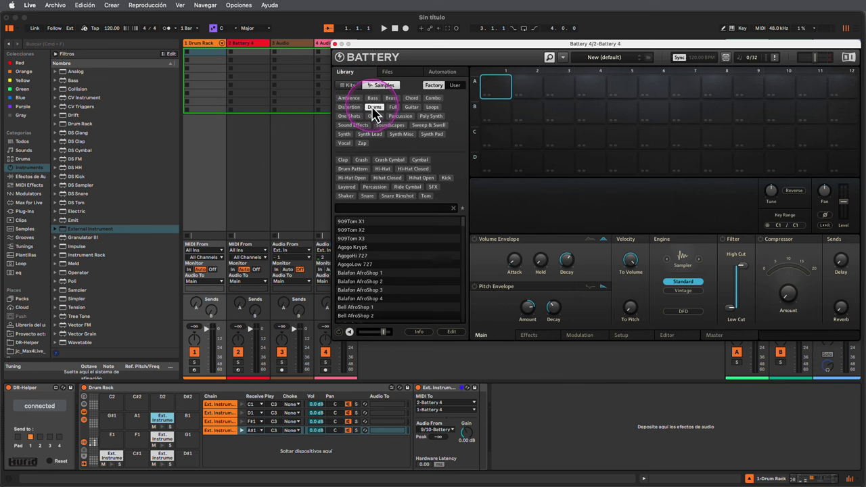
click(446, 178)
drag(362, 308, 493, 88)
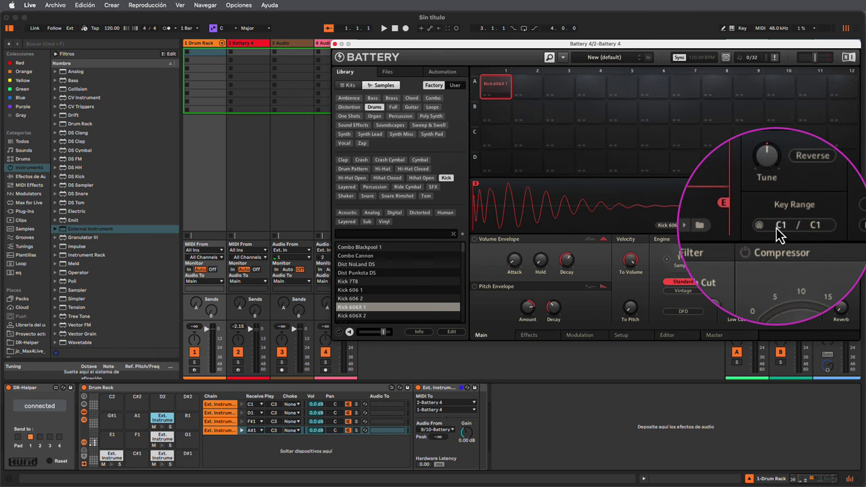
Step: Route the Kick 606X 1 cell's output to Direct Out St 3/4
right_click(499, 89)
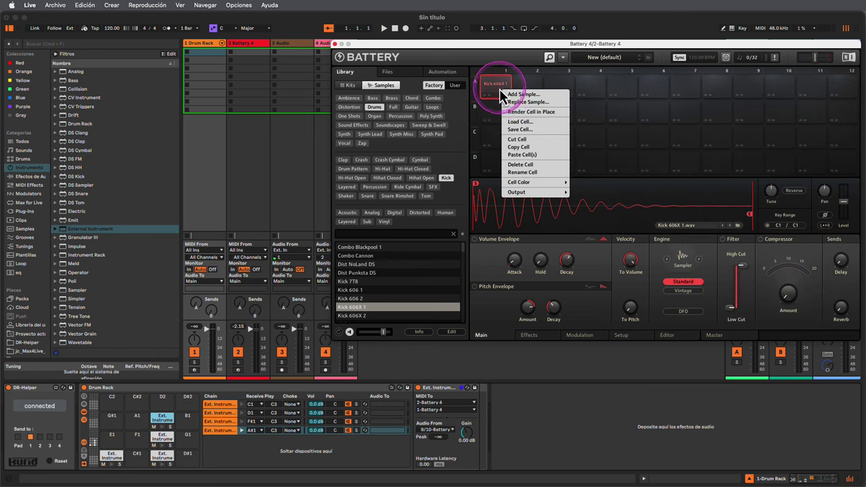
mouse_move(525, 192)
mouse_move(589, 207)
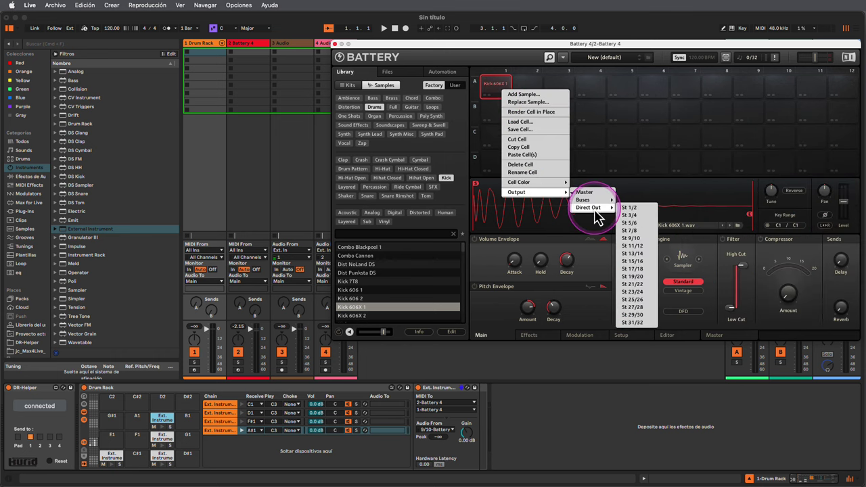
click(630, 217)
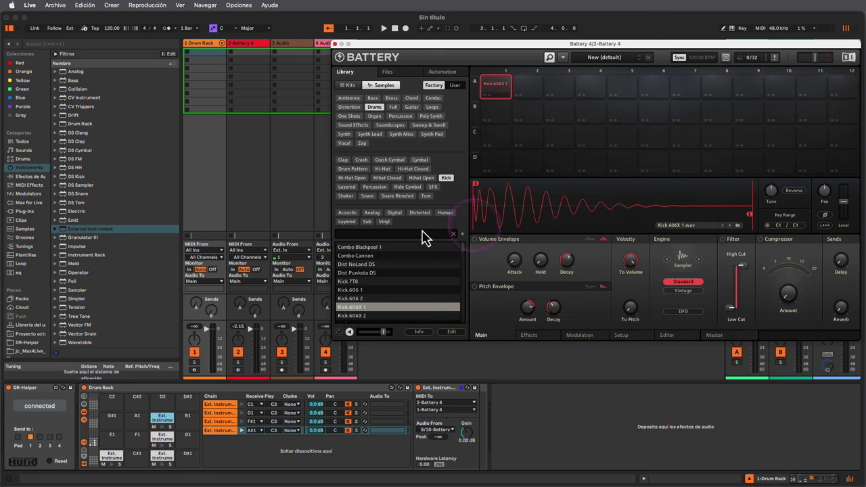
Step: Arm the Drum Rack track for recording and unfold its chains in the mixer
click(194, 370)
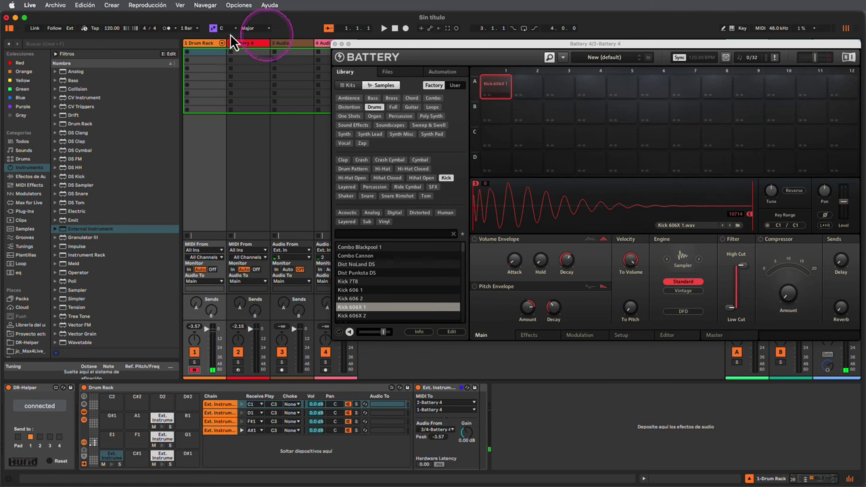
click(221, 44)
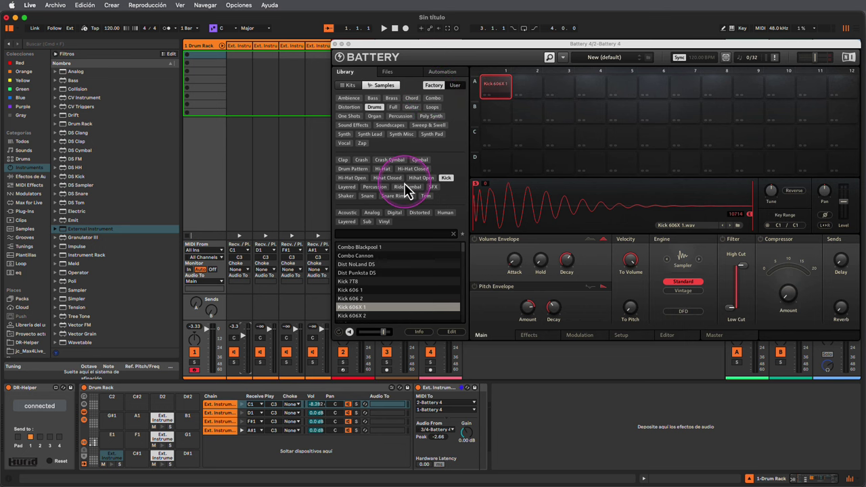
Step: Audition Battery's snare samples and load Rim Surface into cell A3
click(366, 196)
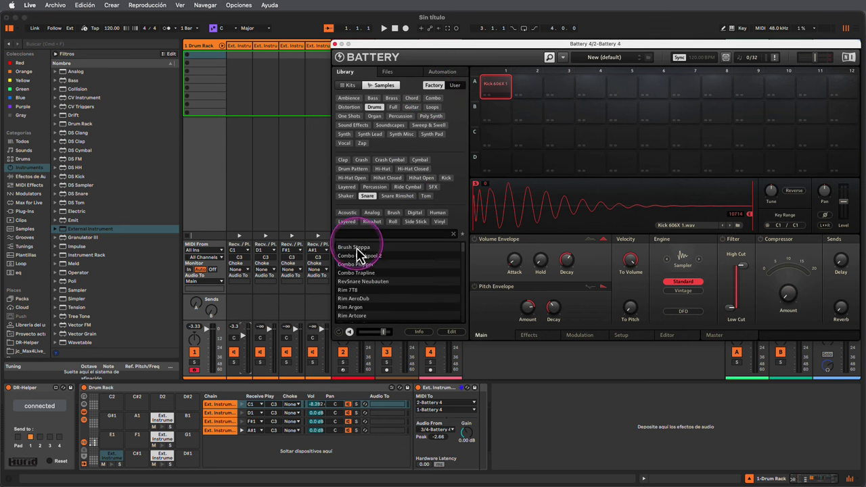
click(359, 281)
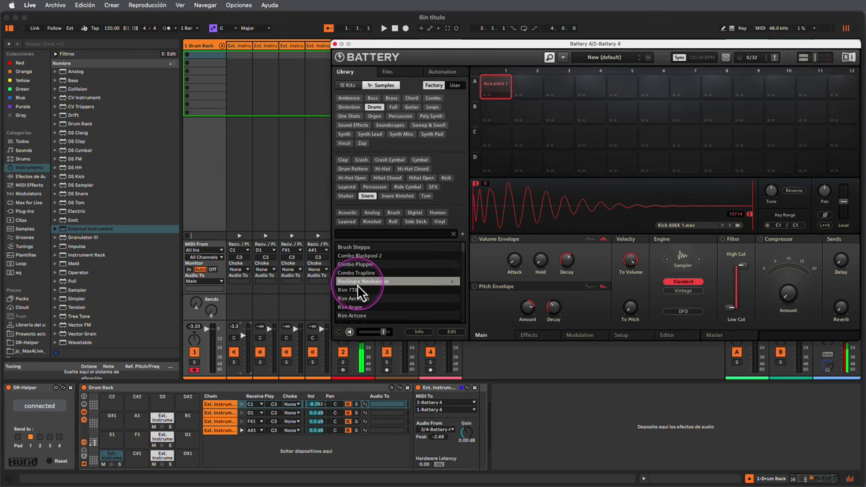
scroll(359, 287, down, 5)
click(358, 282)
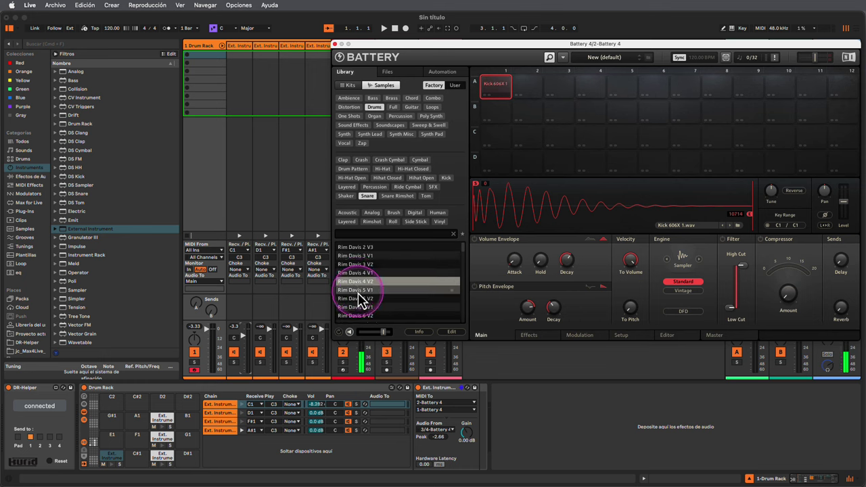
click(358, 291)
click(360, 307)
scroll(360, 307, down, 5)
click(362, 300)
scroll(362, 299, down, 3)
click(357, 291)
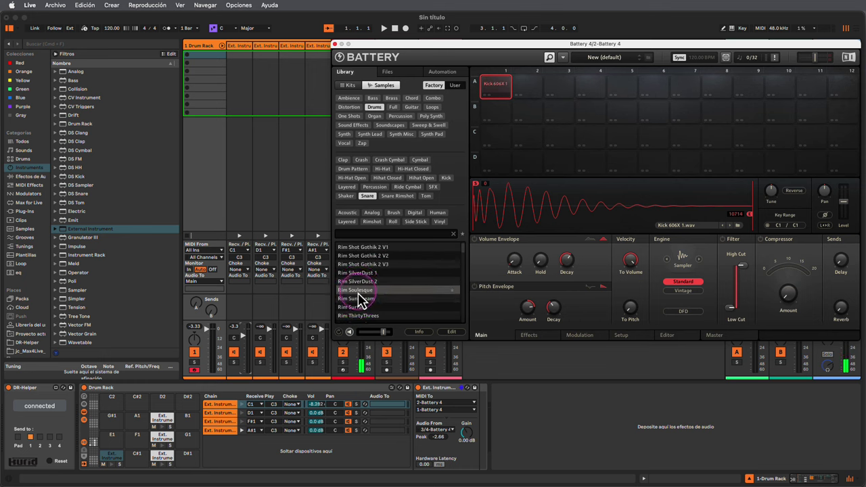
click(360, 299)
click(361, 307)
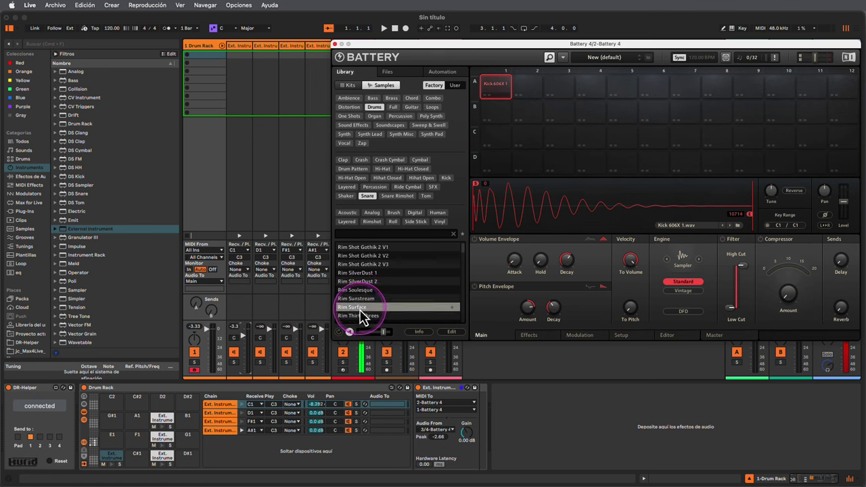
drag(382, 300, 457, 194)
drag(587, 111, 567, 89)
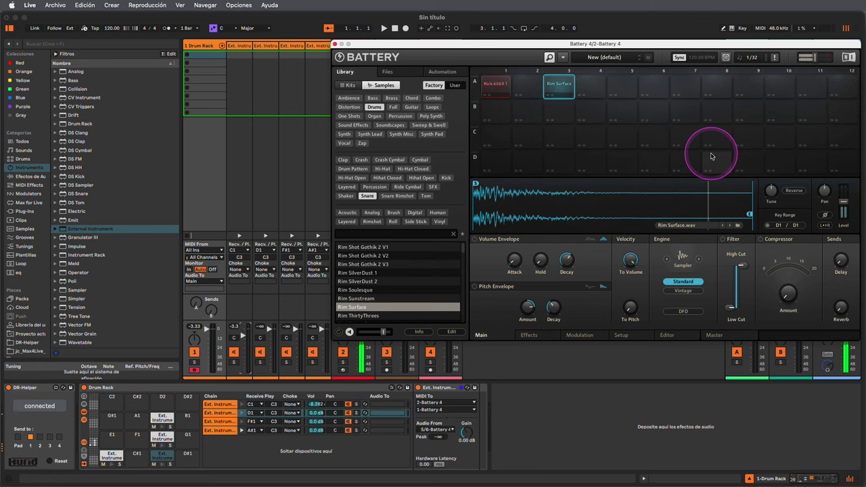
Step: Hide Battery's sample browser and route the Rim Surface cell's output to Direct Out St 5/6
click(549, 56)
right_click(425, 87)
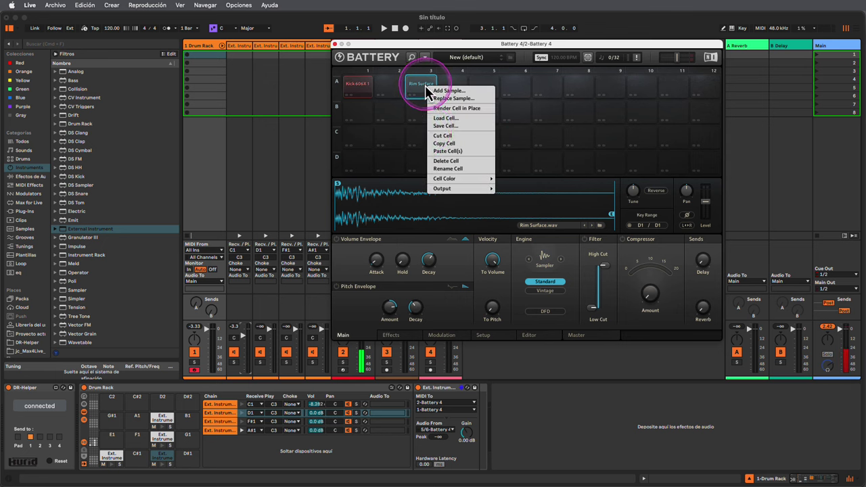
mouse_move(471, 195)
mouse_move(518, 204)
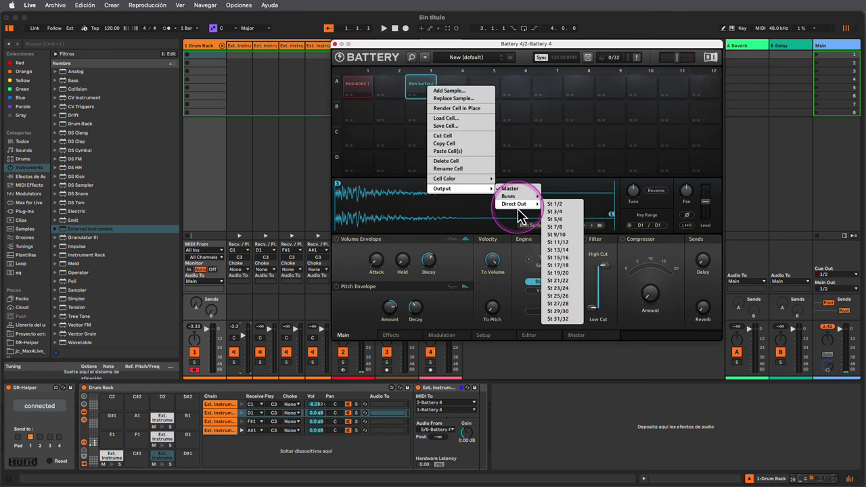
click(560, 219)
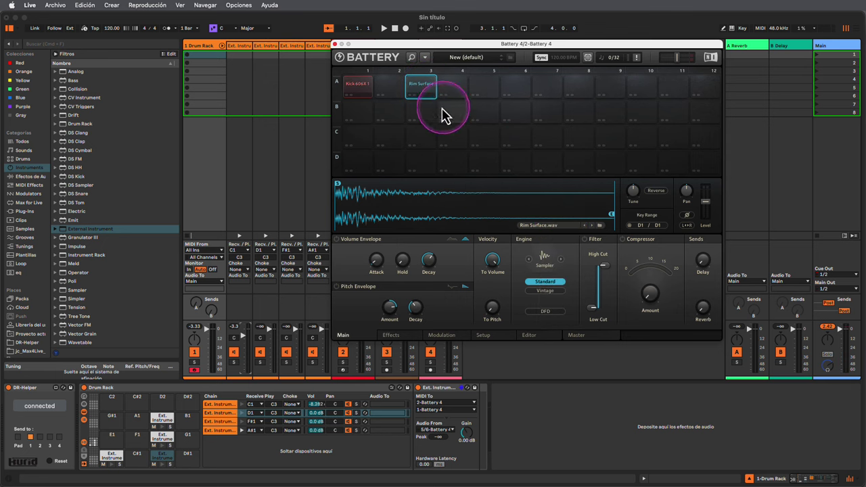
Step: Trigger the Rim Surface cell and lower the D1 chain's mixer volume to about -7.7 dB
click(420, 92)
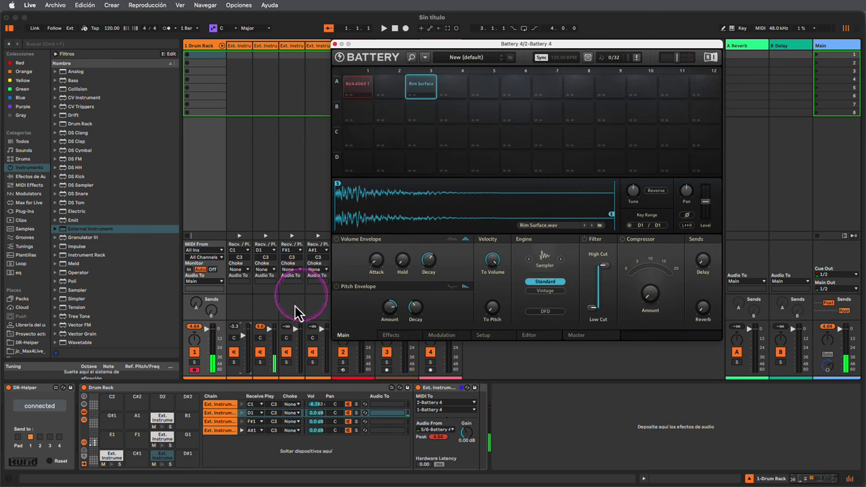
drag(269, 329, 269, 342)
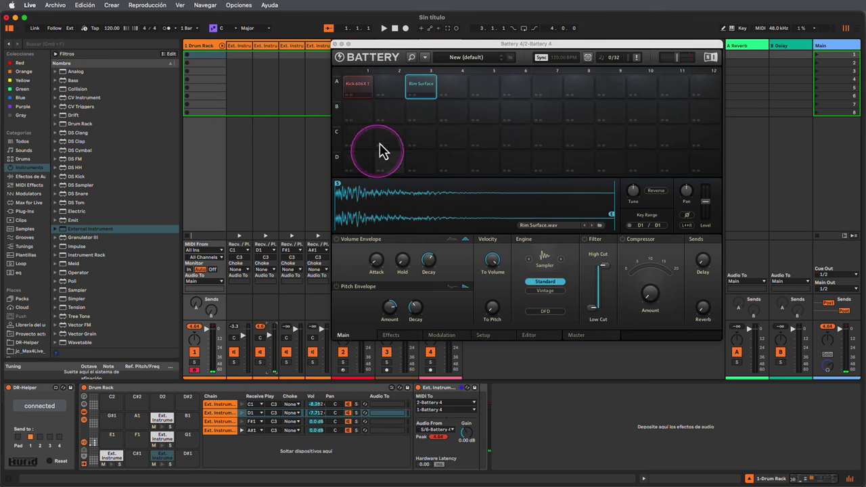
click(414, 94)
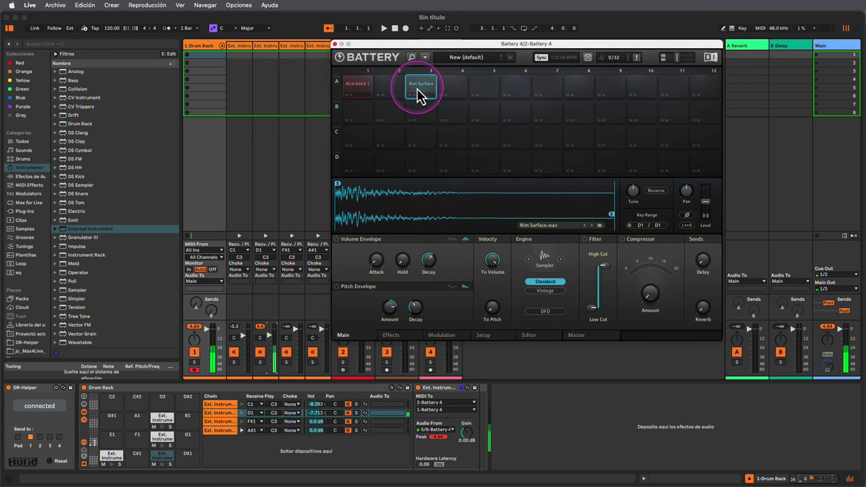
Step: Reopen Battery's sample browser and load the Hihat Closed sample ClosedHH 7T8 into cell A7
click(411, 56)
click(422, 179)
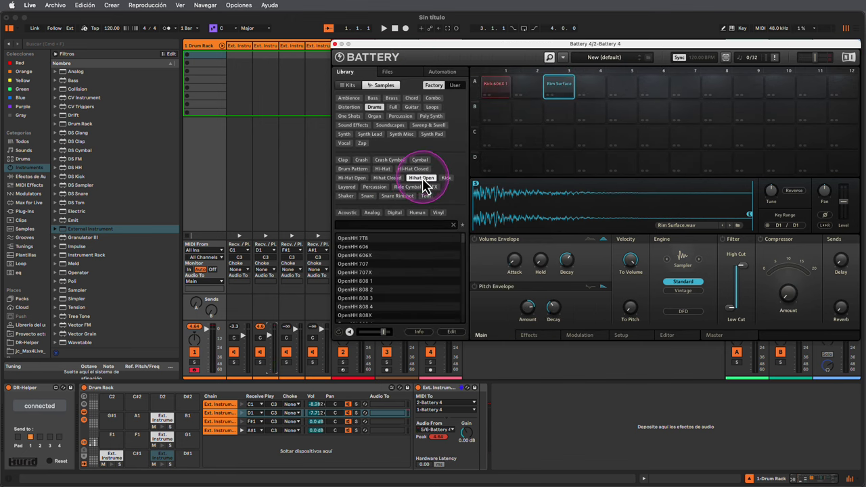
click(389, 179)
click(368, 272)
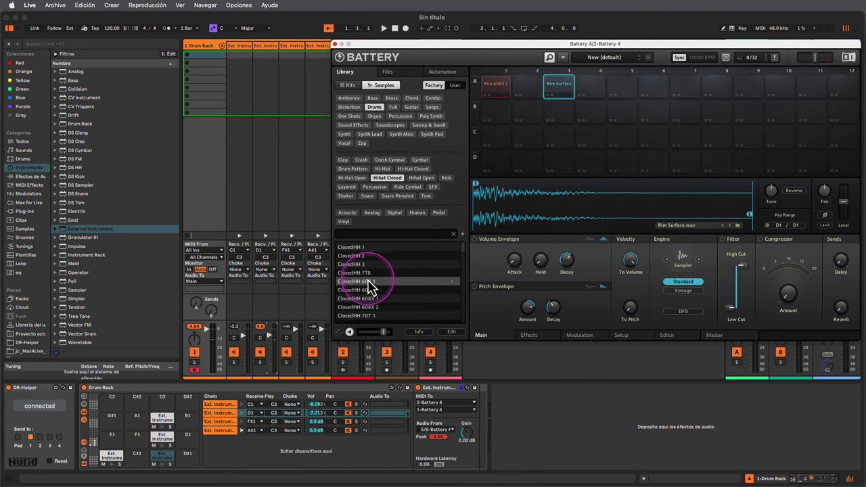
drag(370, 280, 682, 89)
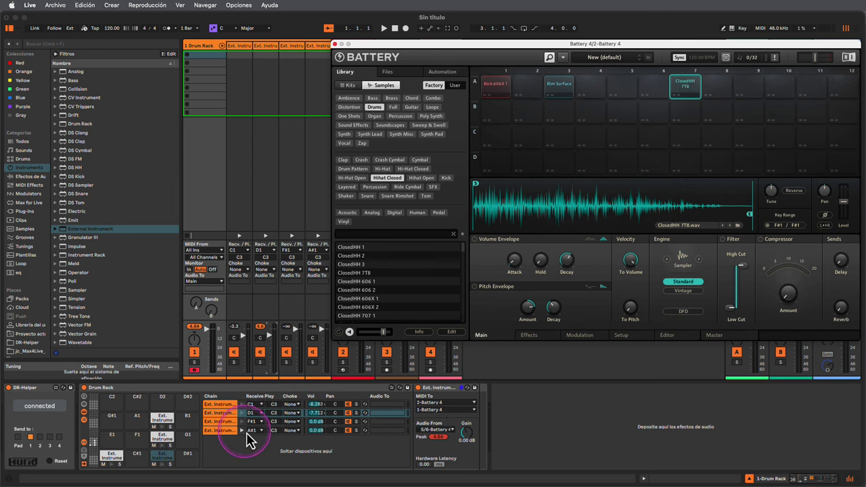
Step: Load the Hihat Open sample OpenHH 707 into cell A11
click(422, 179)
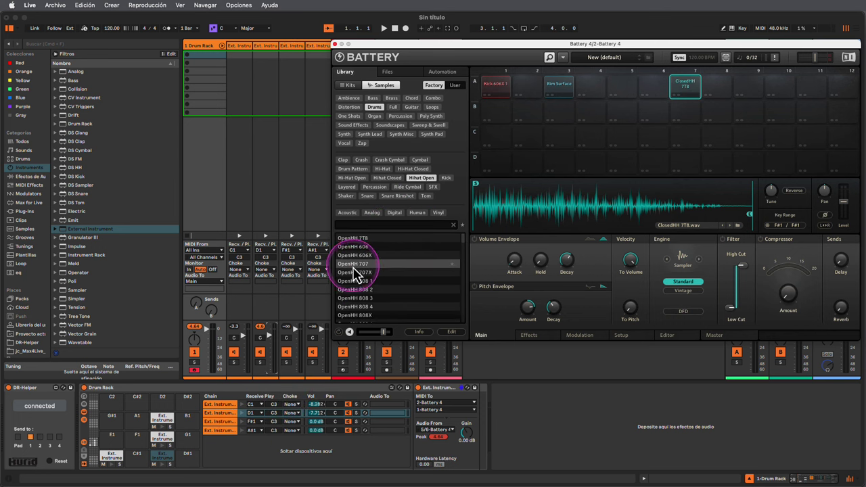
drag(357, 265, 809, 87)
click(779, 88)
click(749, 91)
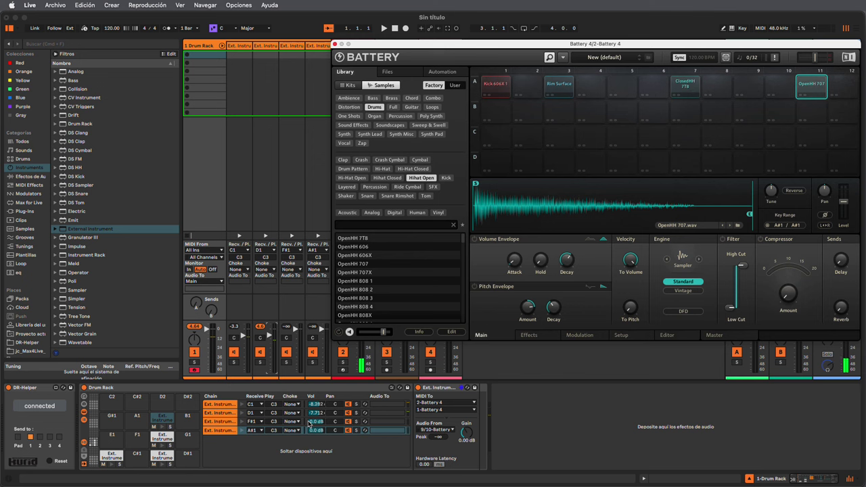
Step: Route the ClosedHH 7T8 cell's output to Direct Out St 5/6
right_click(691, 88)
mouse_move(724, 189)
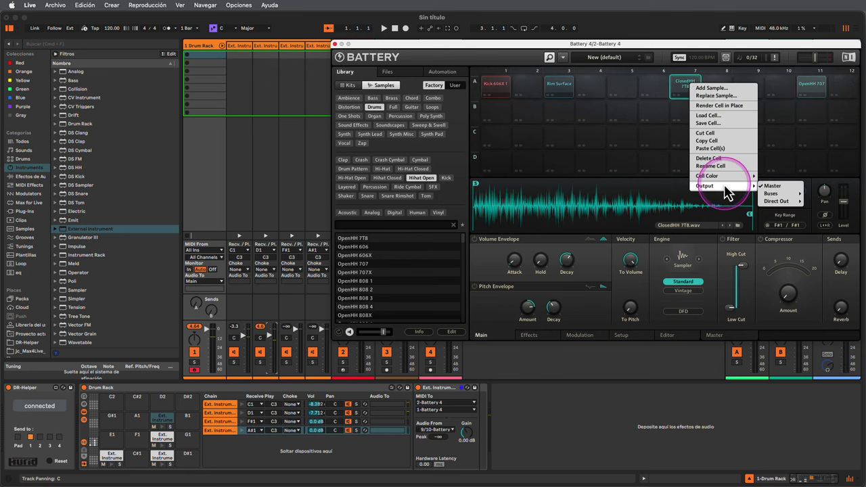
mouse_move(778, 200)
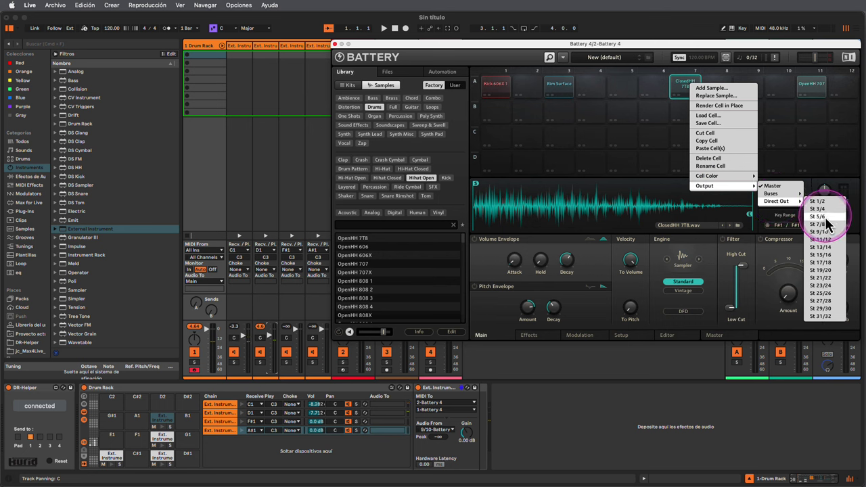
click(825, 216)
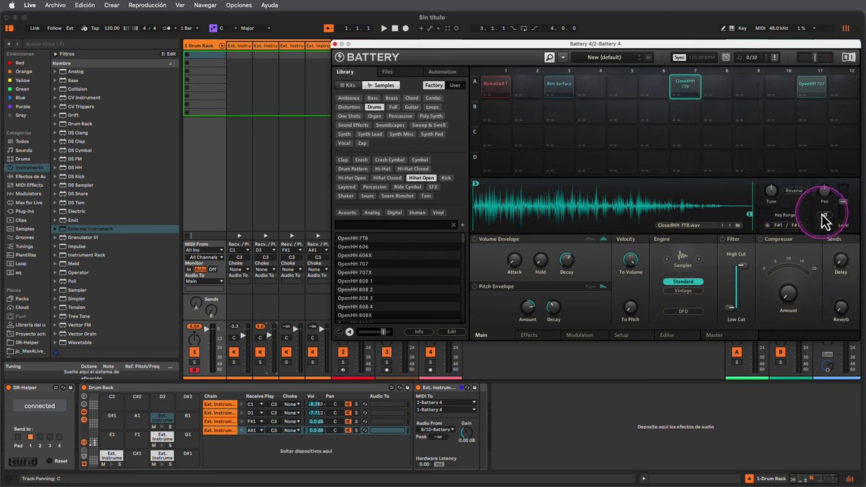
Step: Set the ClosedHH 7T8 cell's output to Direct Out St 7/8
right_click(690, 87)
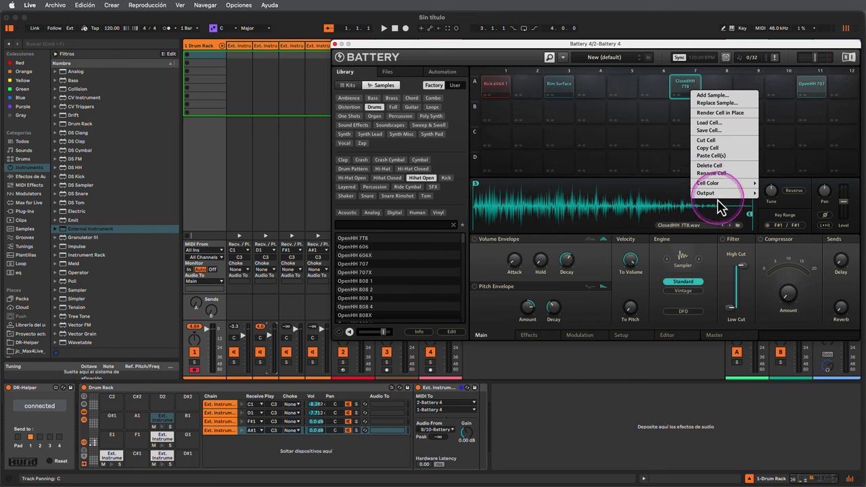
mouse_move(720, 197)
mouse_move(776, 208)
click(815, 228)
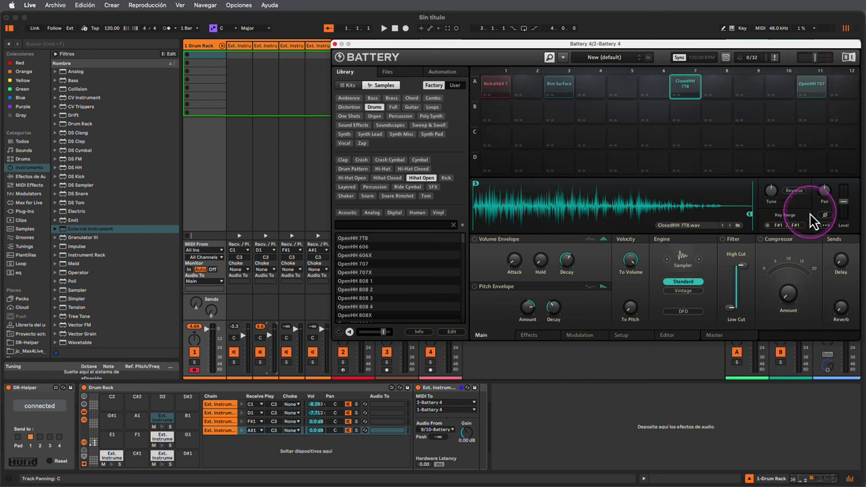
Step: Route the OpenHH 707 cell's output to Direct Out St 9/10
right_click(827, 87)
mouse_move(815, 192)
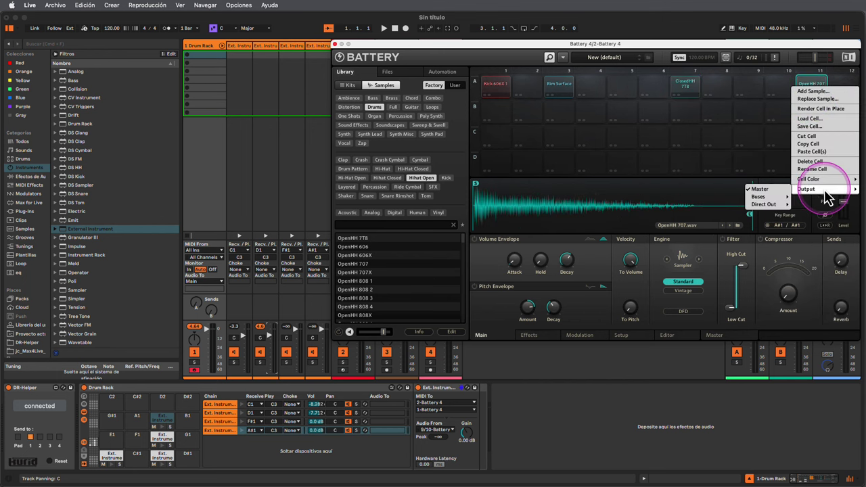
mouse_move(788, 206)
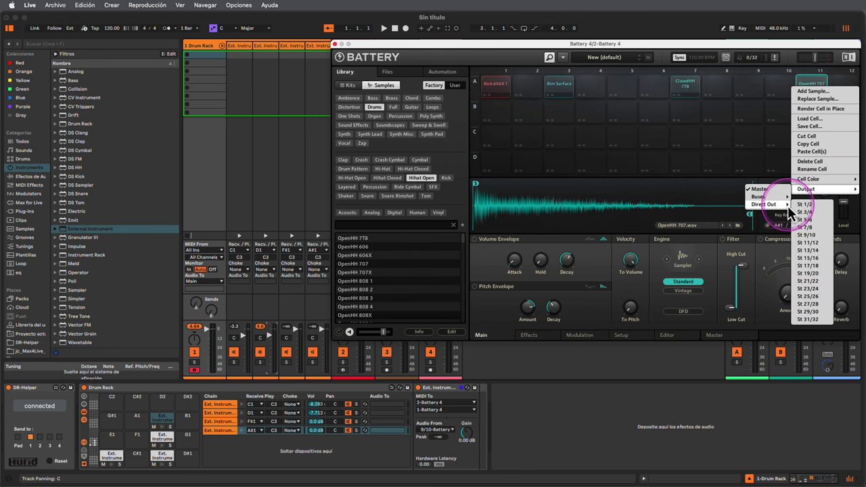
click(819, 234)
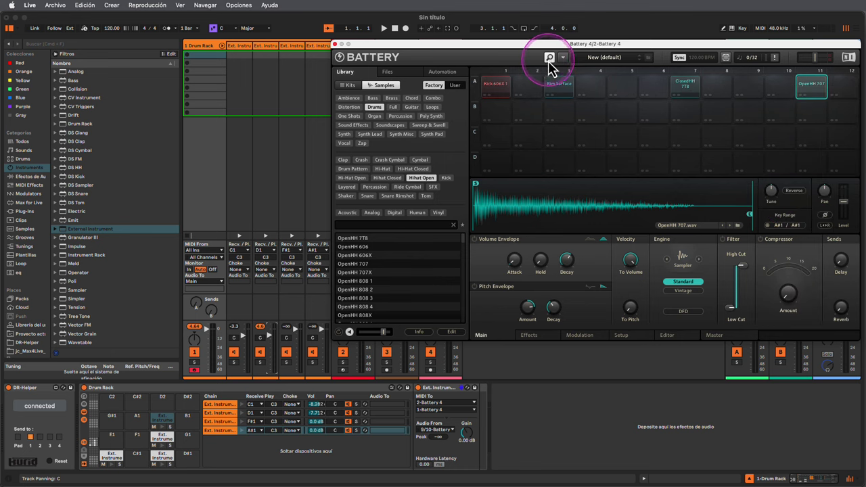
Step: Move the Battery 4 window aside and delete the two unused audio tracks, 3 and 4
drag(494, 45, 594, 50)
click(403, 54)
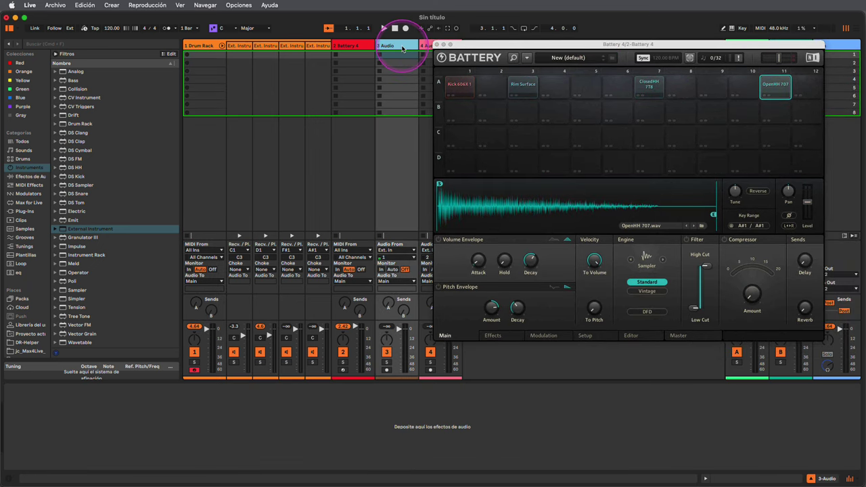
key(Delete)
key(Delete)
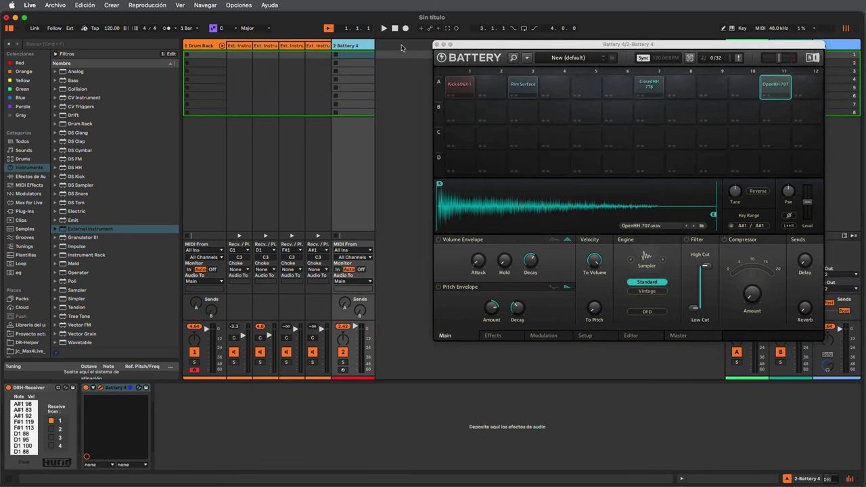
Step: Create a MIDI clip in the Drum Rack track's first slot with C1 kicks at 1.1.1, 1.1.4, 1.3.1 and D1 snares at 1.2.1, 1.3.3
click(202, 47)
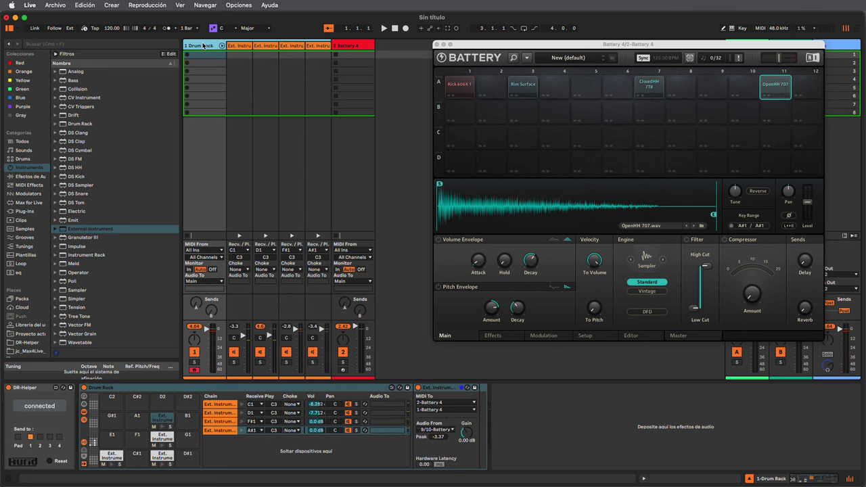
double_click(204, 58)
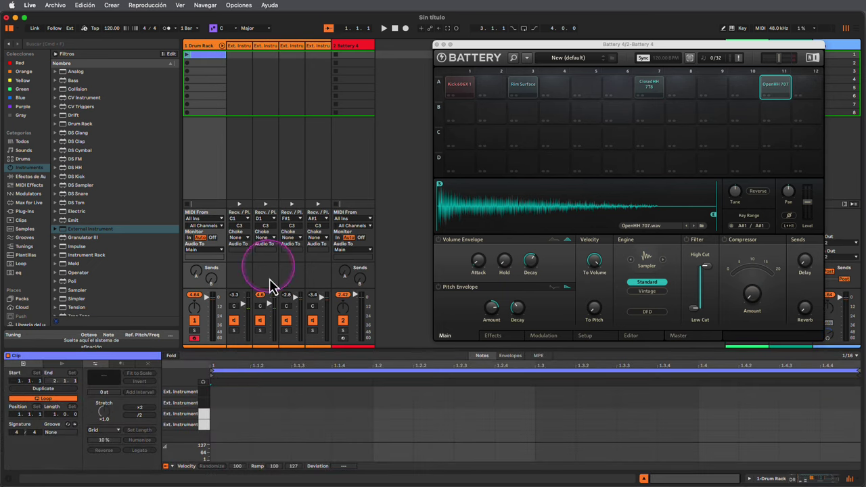
click(235, 423)
click(348, 424)
click(389, 413)
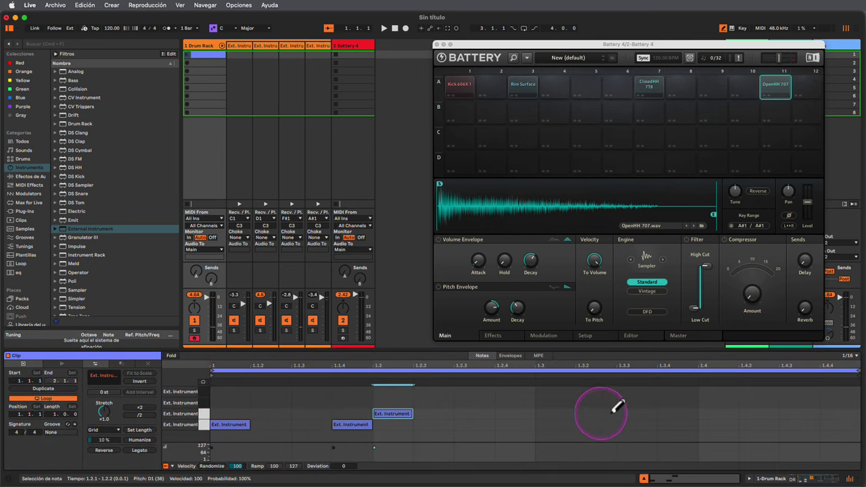
click(636, 413)
click(555, 424)
Step: Fill the clip's F#1 closed hi-hat row with sixteenth notes, replacing those at 1.1.3, 1.2.3, 1.3.2 and 1.4.1 with A#1 open hi-hats
mouse_move(230, 402)
mouse_down()
mouse_move(560, 400)
mouse_move(713, 388)
mouse_move(314, 389)
mouse_up()
drag(473, 401, 479, 389)
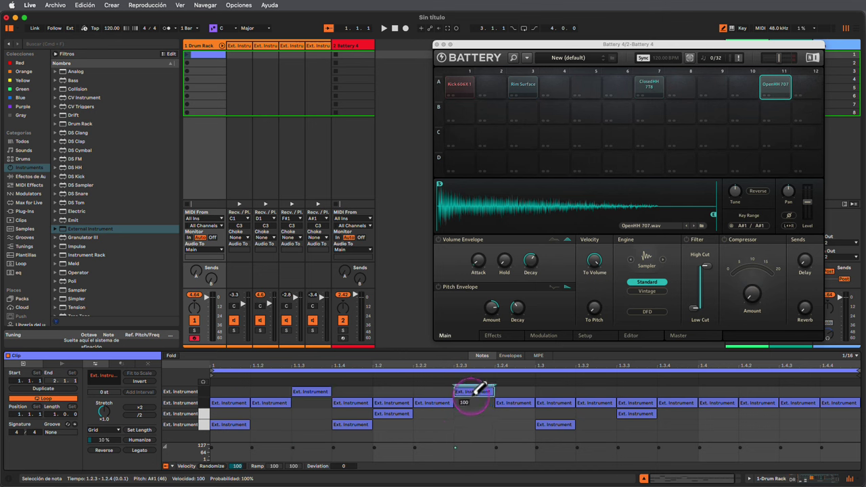
drag(597, 401, 599, 390)
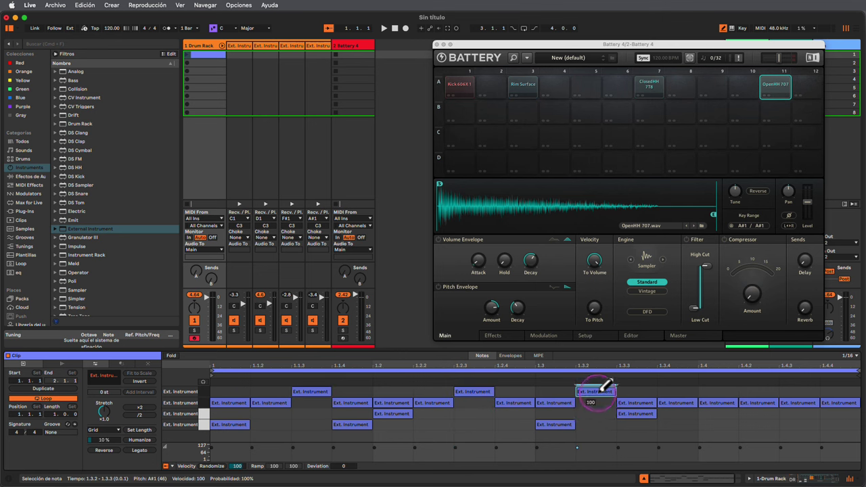
drag(719, 402, 718, 391)
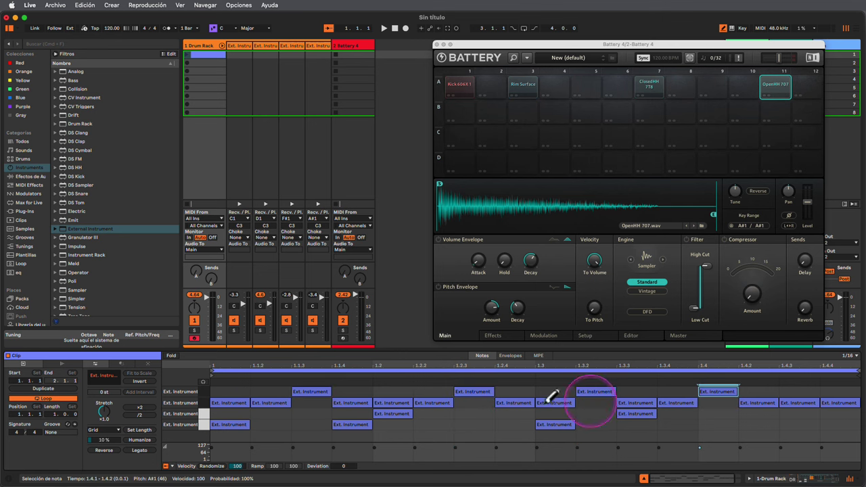
Step: Randomize the velocities of all F#1 closed hi-hat notes with an amount of 100 and play the clip
click(205, 406)
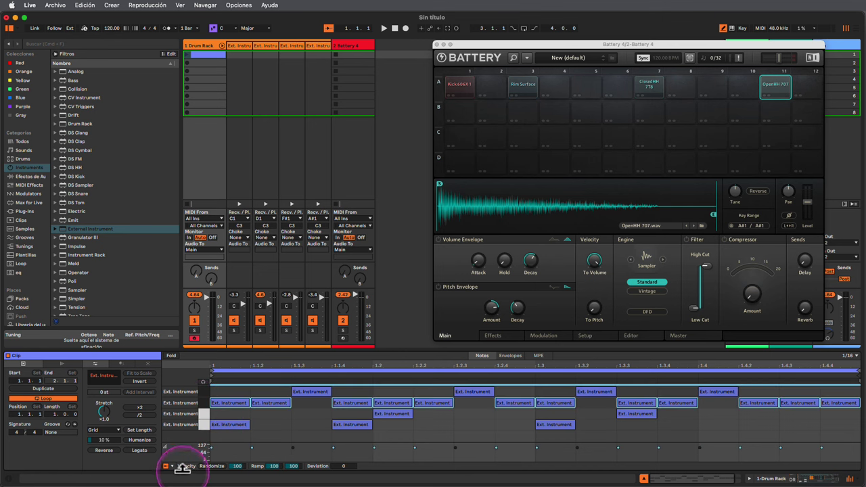
click(217, 466)
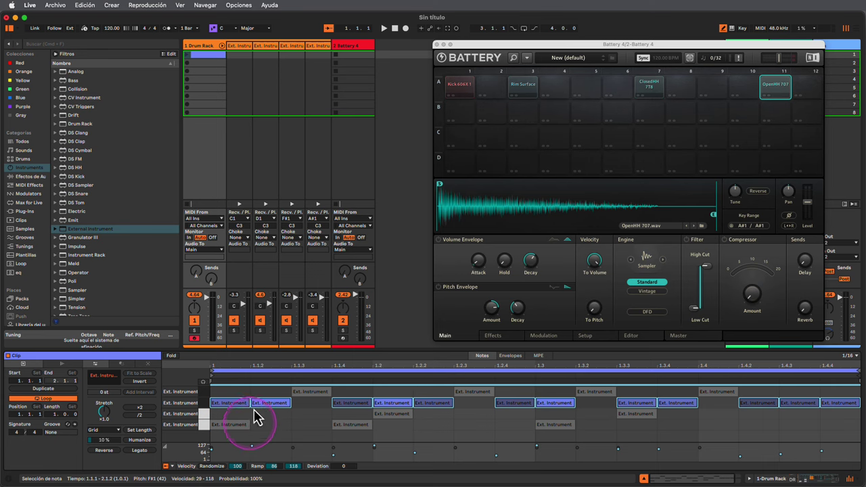
click(188, 55)
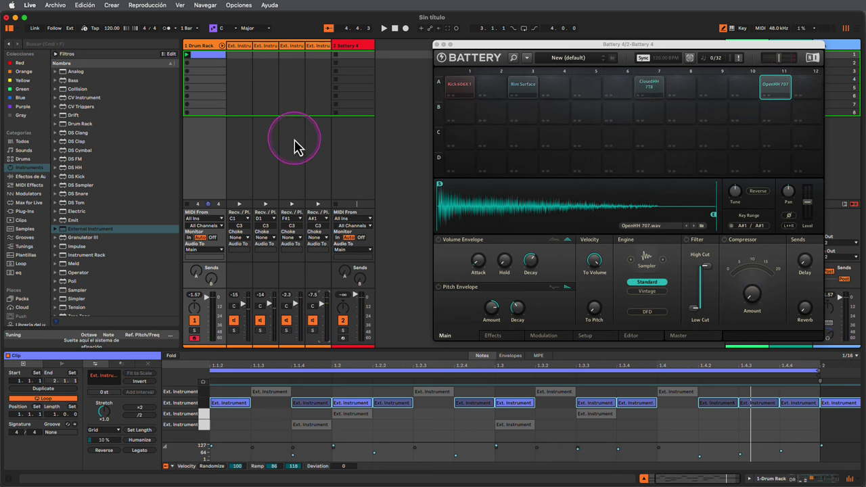
Step: Show the Drum Rack track's device chain to view the DR-Helper send settings
click(201, 48)
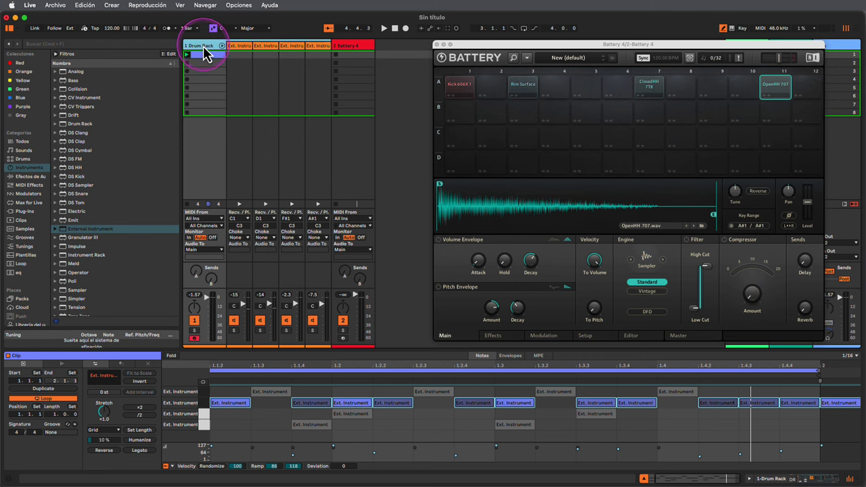
double_click(204, 49)
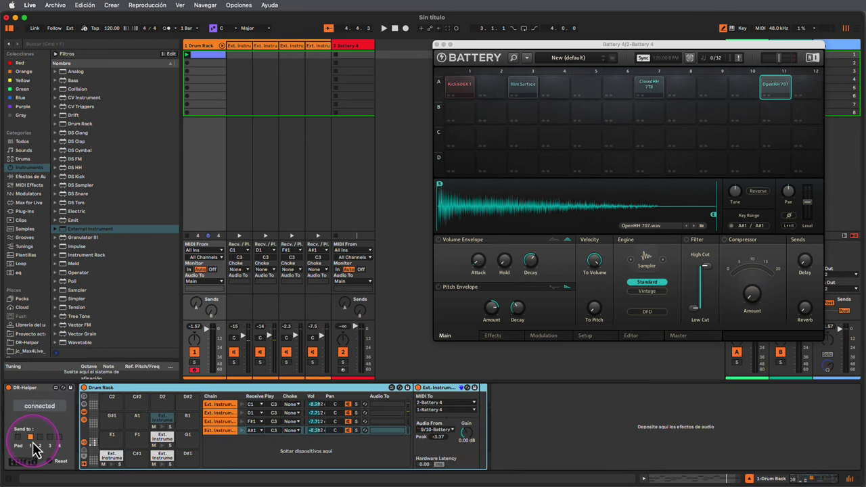